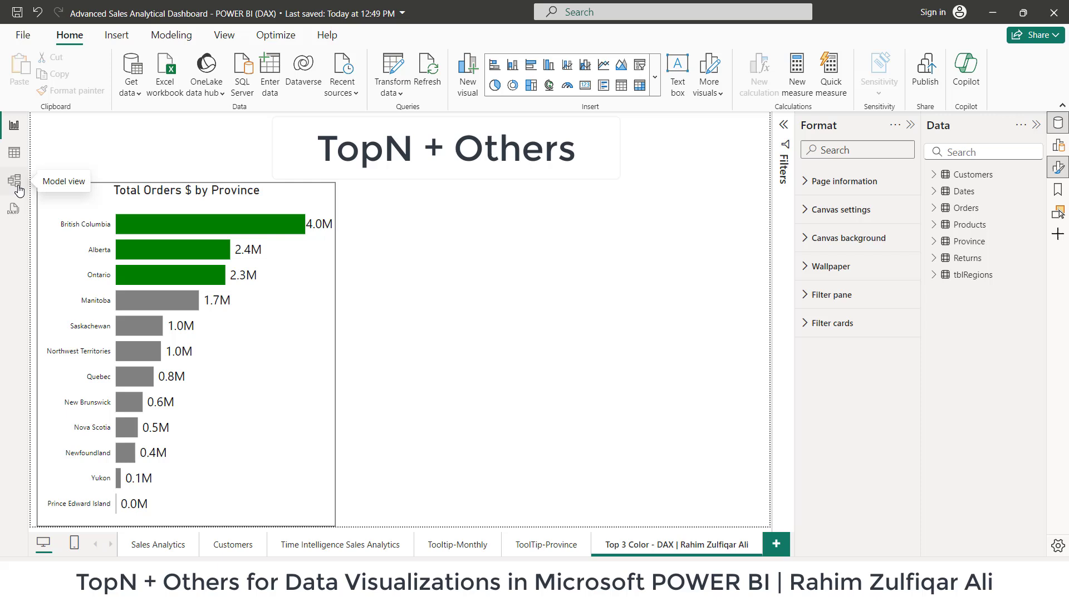
# Switch to Model view to see the Province table's relationship to Customers.
pyautogui.click(17, 188)
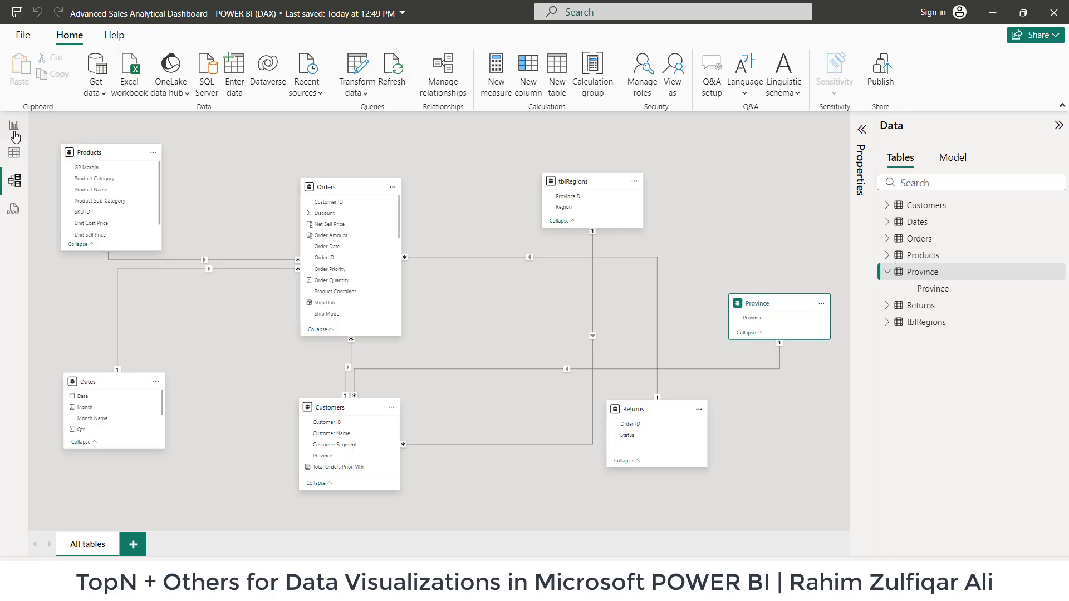
# Display the Province table's thirteen provinces and territories in Table view.
pyautogui.click(14, 154)
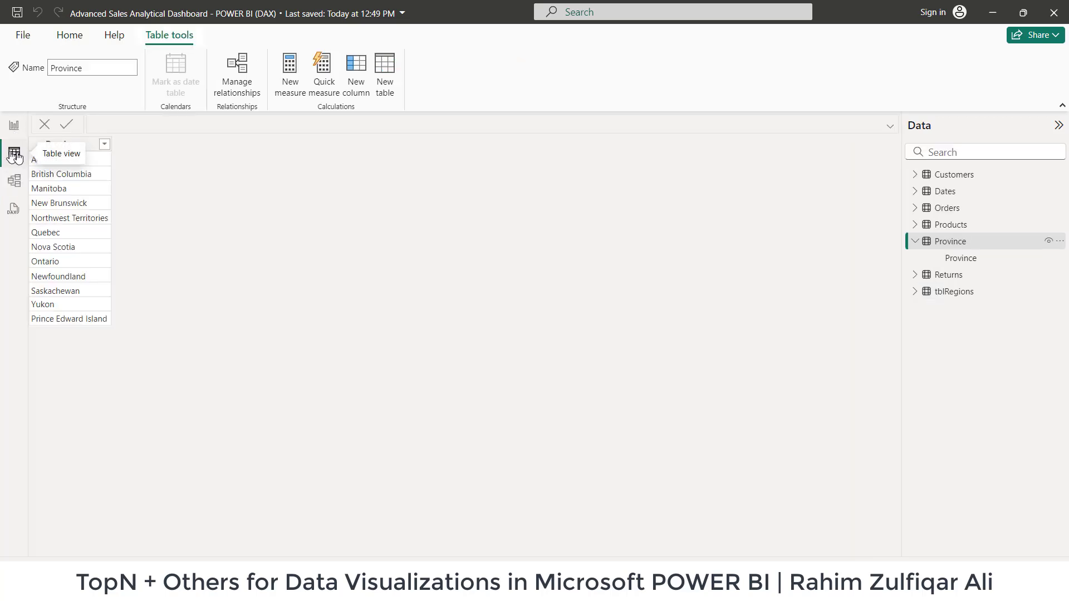
pyautogui.click(949, 245)
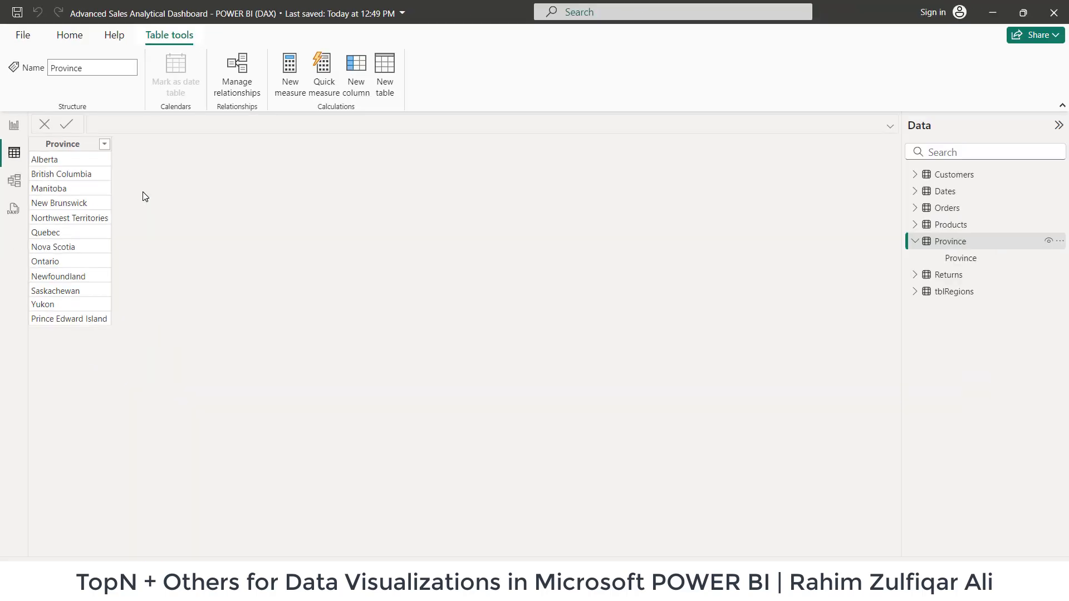
# Start a new Province column named Rank_ with the formula RANKX(ALL(Province).
pyautogui.click(351, 86)
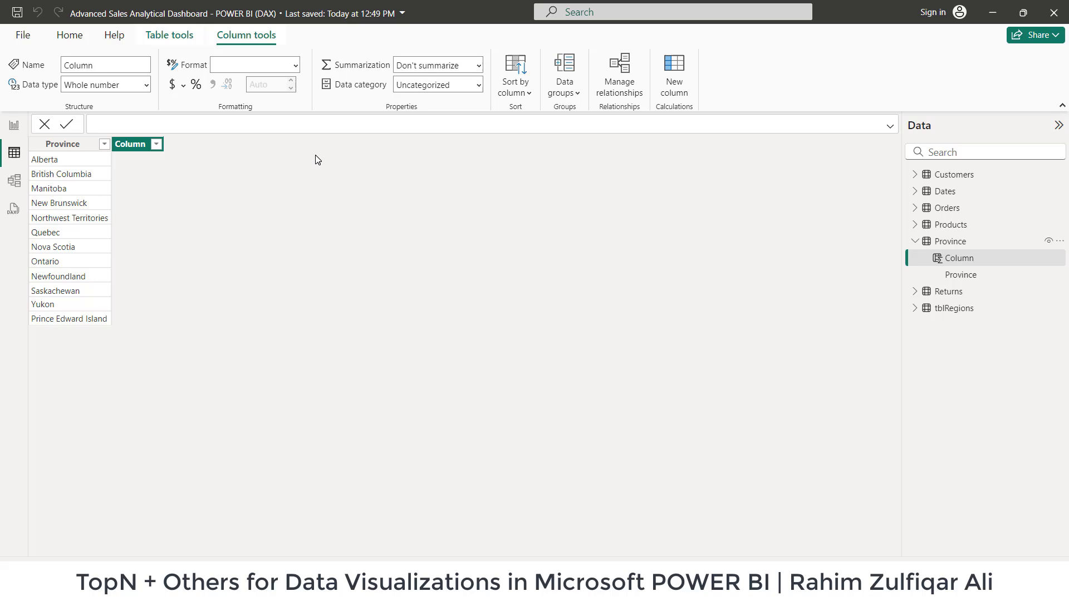
pyautogui.hotkey('ctrl', '+')
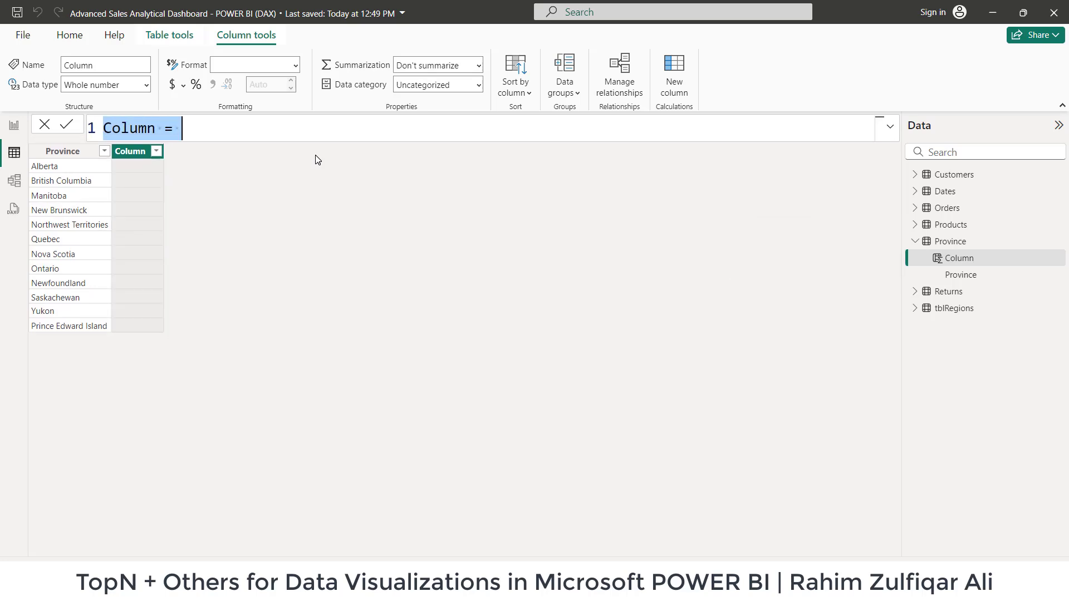
pyautogui.press('BackSpace')
pyautogui.write('Rank_')
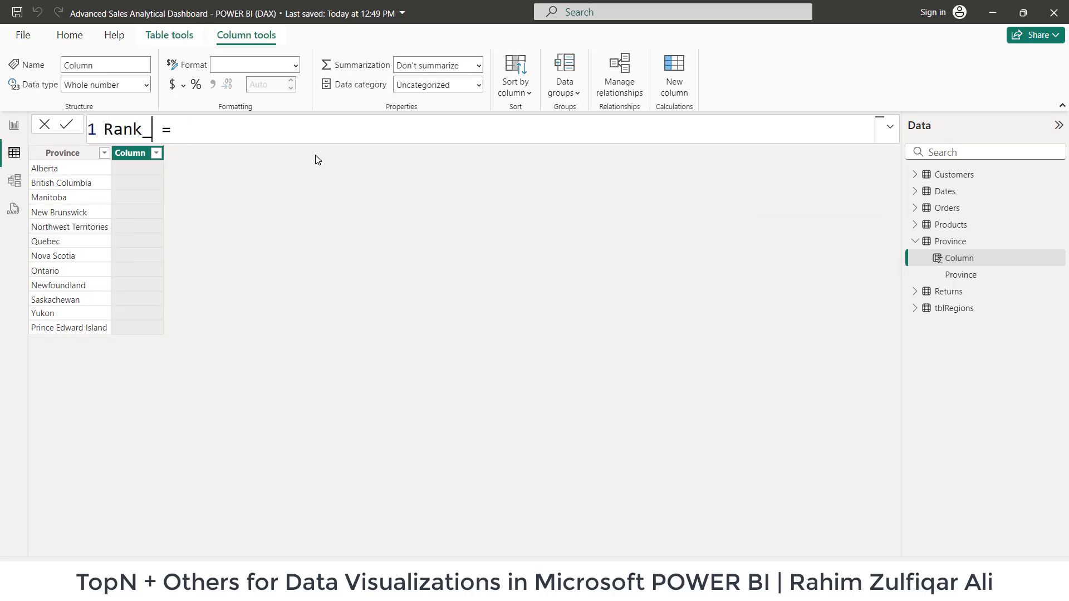
pyautogui.press('End')
pyautogui.write('Rank')
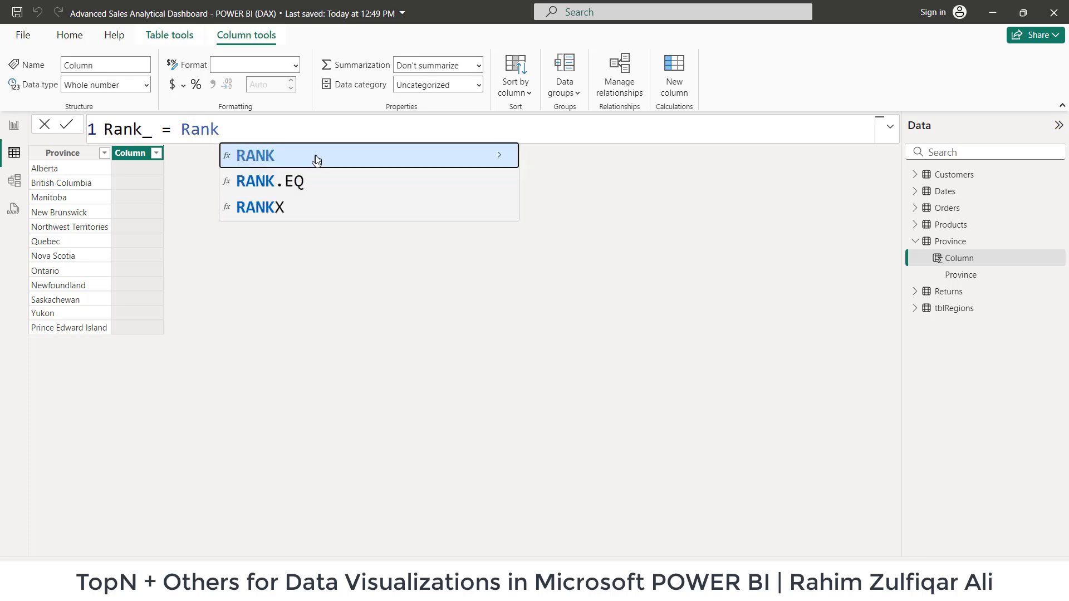
pyautogui.press('Down')
pyautogui.press('Down')
pyautogui.press('Tab')
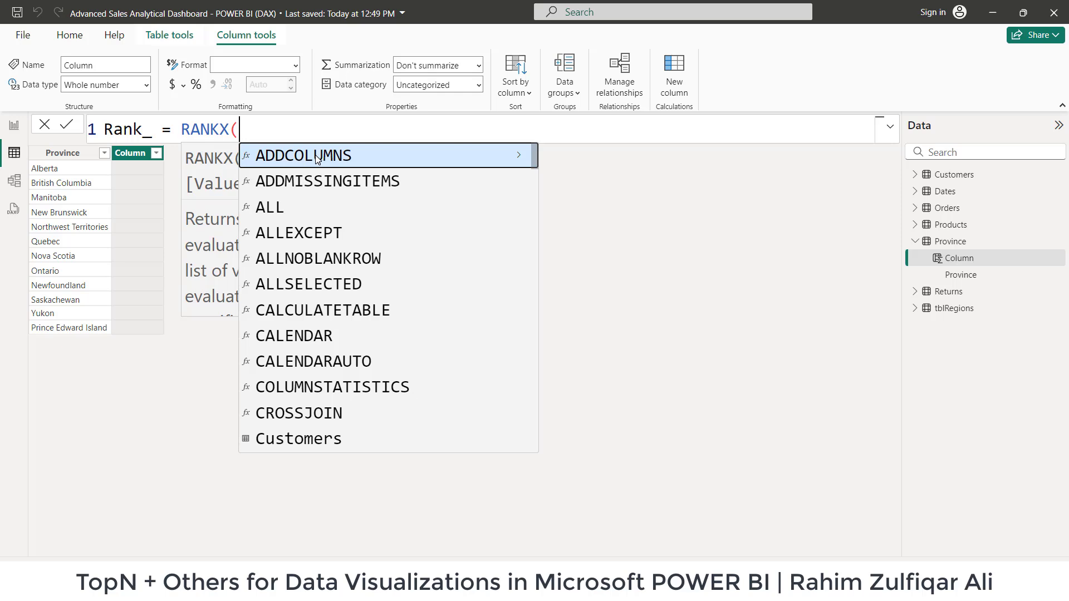
pyautogui.write('all')
pyautogui.press('Tab')
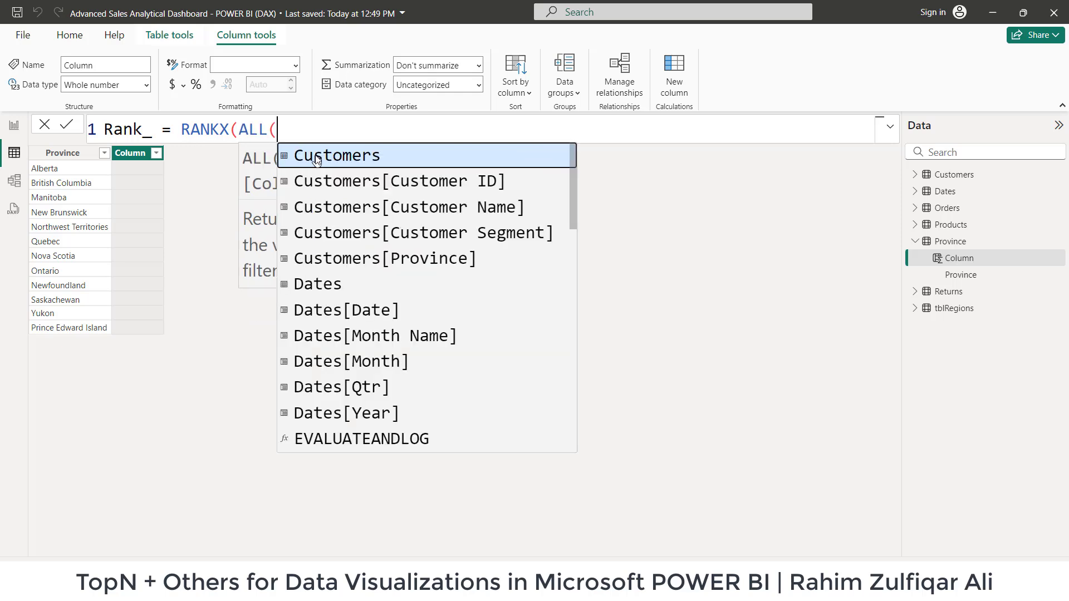
pyautogui.write('pro')
pyautogui.press('Down')
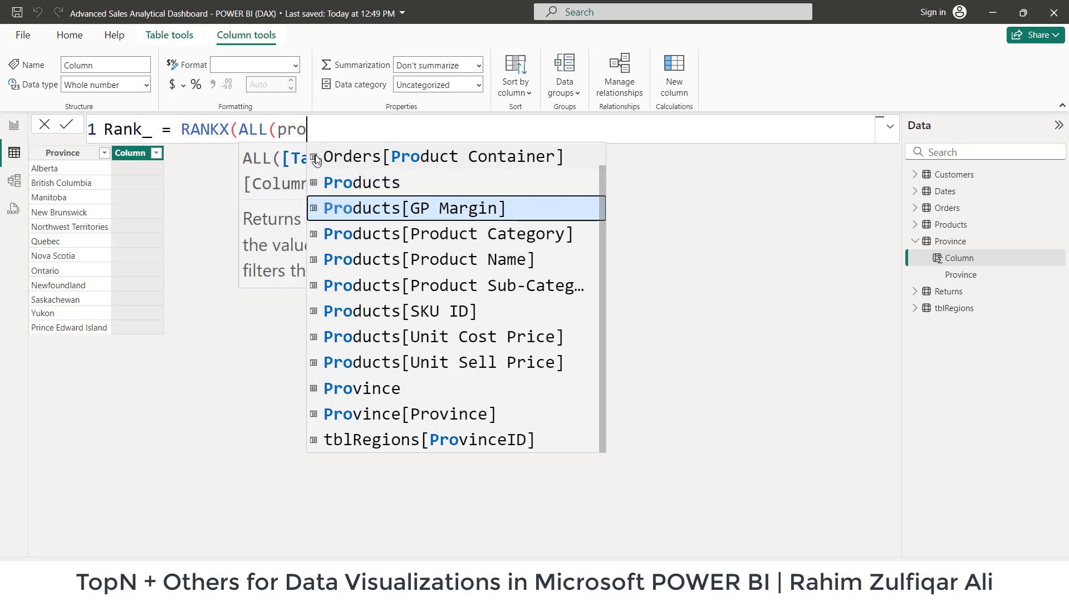
pyautogui.press('Down')
pyautogui.press('Down')
pyautogui.press('Down')
pyautogui.press('Down')
pyautogui.press('Down')
pyautogui.press('Down')
pyautogui.press('Down')
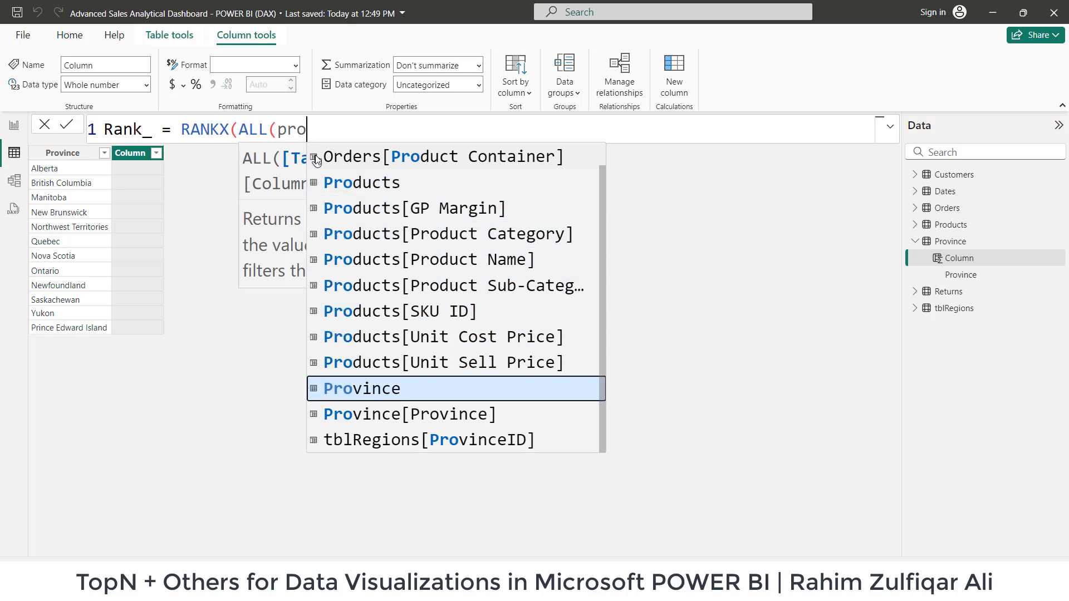
pyautogui.press('Tab')
# Finish the formula as RANKX(ALL(Province),[Total Orders $],,DESC) and commit the Rank_ column.
pyautogui.write(')')
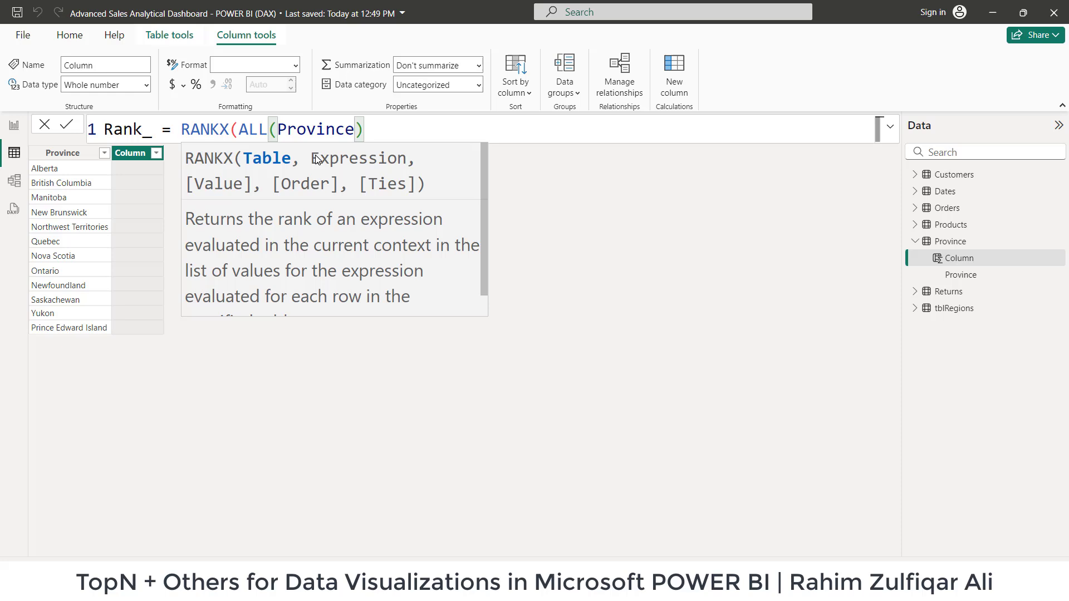
pyautogui.write(',[')
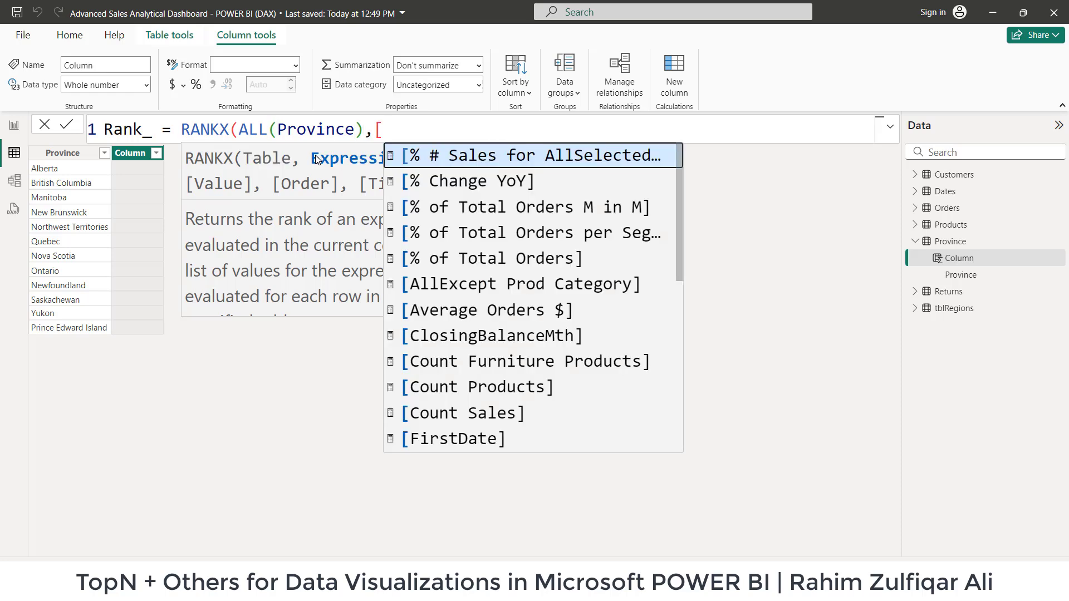
pyautogui.write('to')
pyautogui.press('Down')
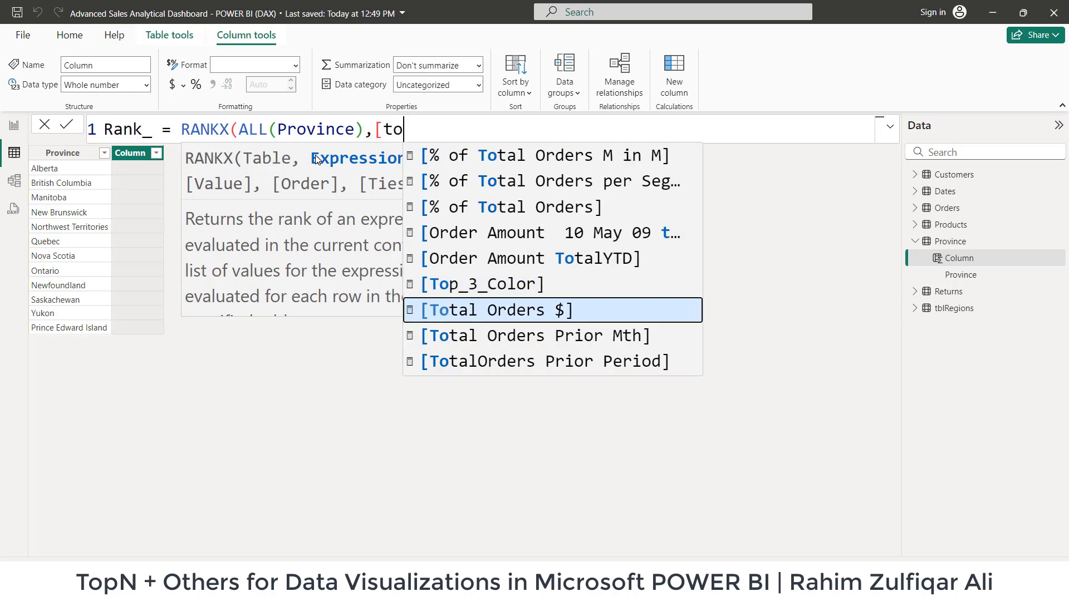
pyautogui.press('Tab')
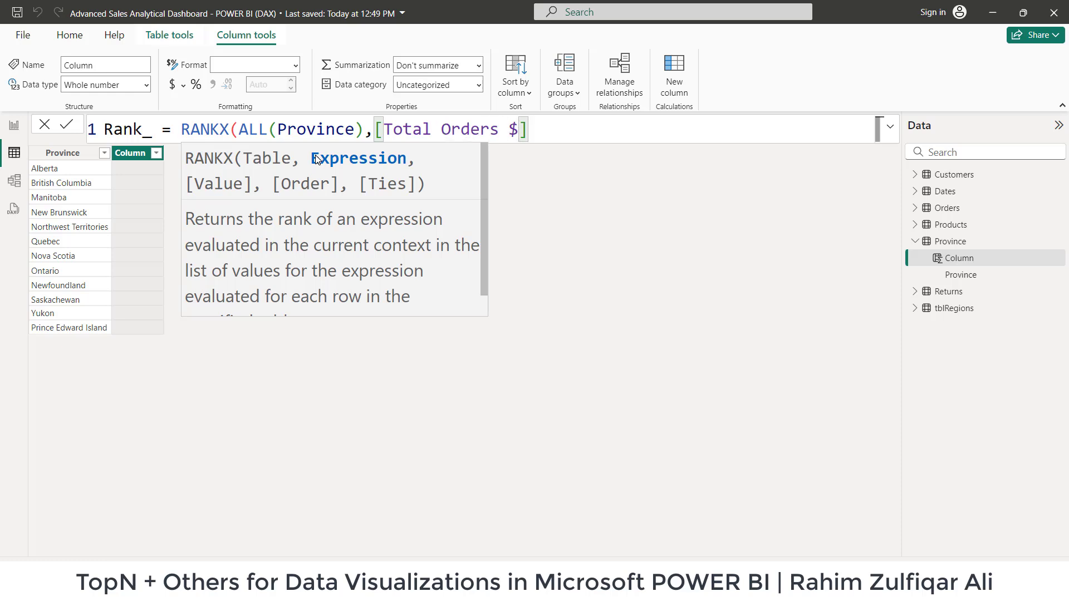
pyautogui.write(',,')
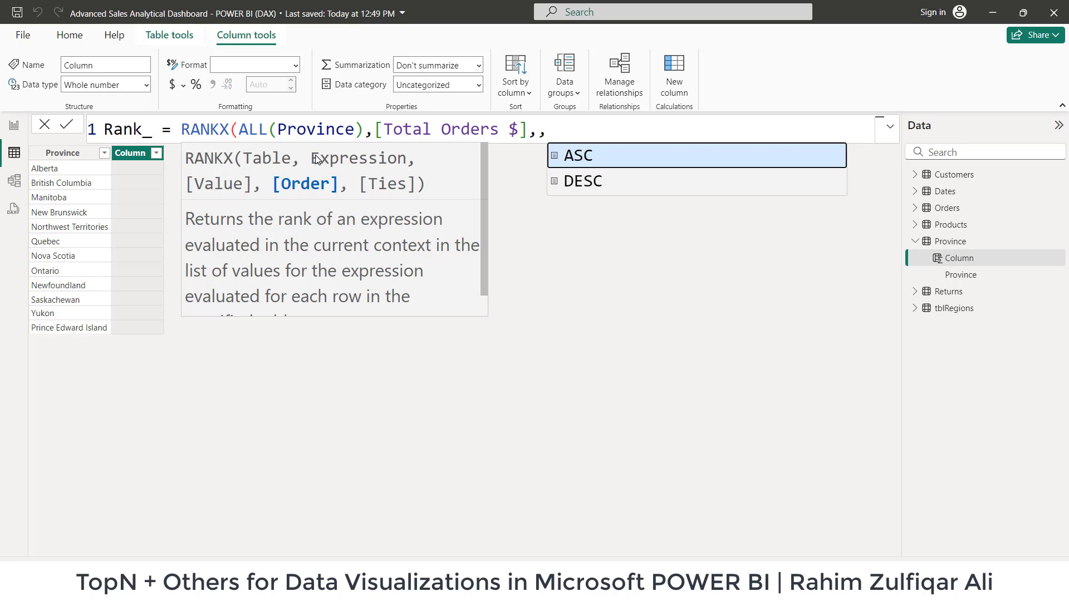
pyautogui.press('Down')
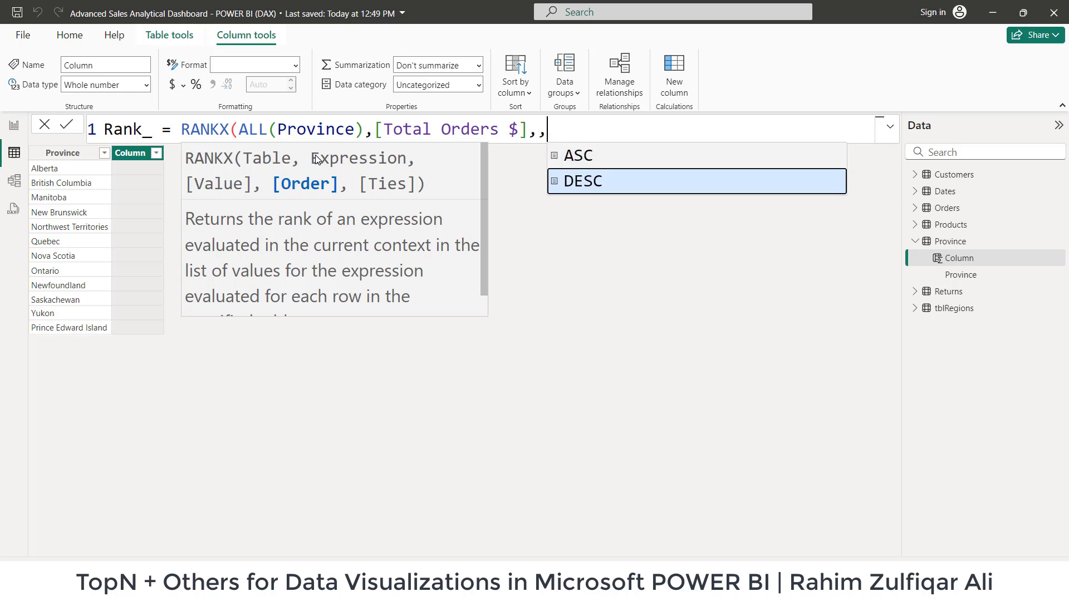
pyautogui.press('Tab')
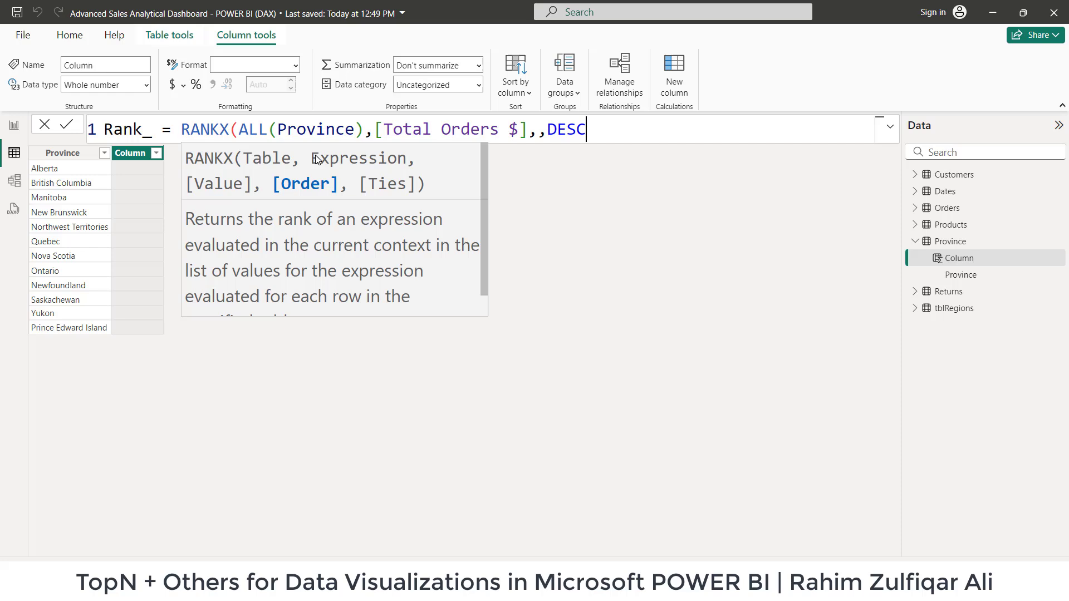
pyautogui.write(')')
pyautogui.press('Return')
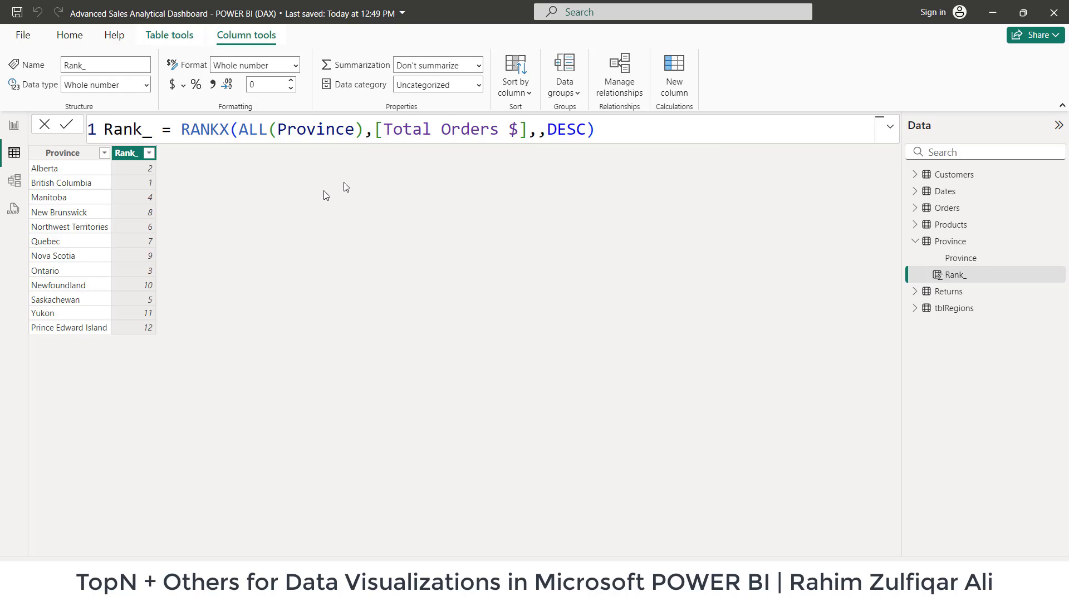
# Sort the Province table ascending by Rank_, from British Columbia down to Prince Edward Island.
pyautogui.doubleClick(425, 129)
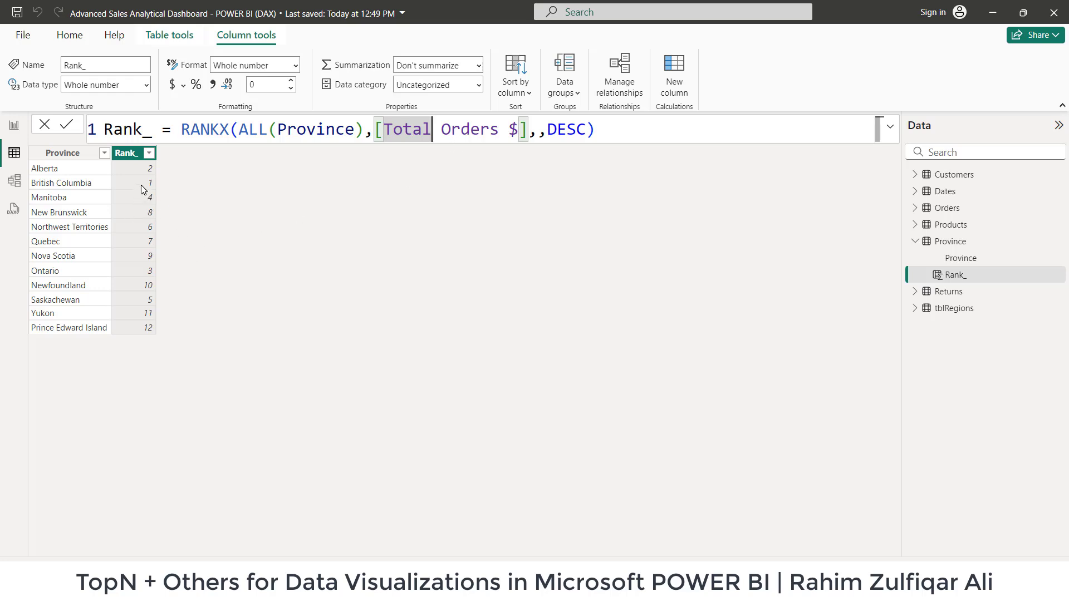
pyautogui.click(127, 212)
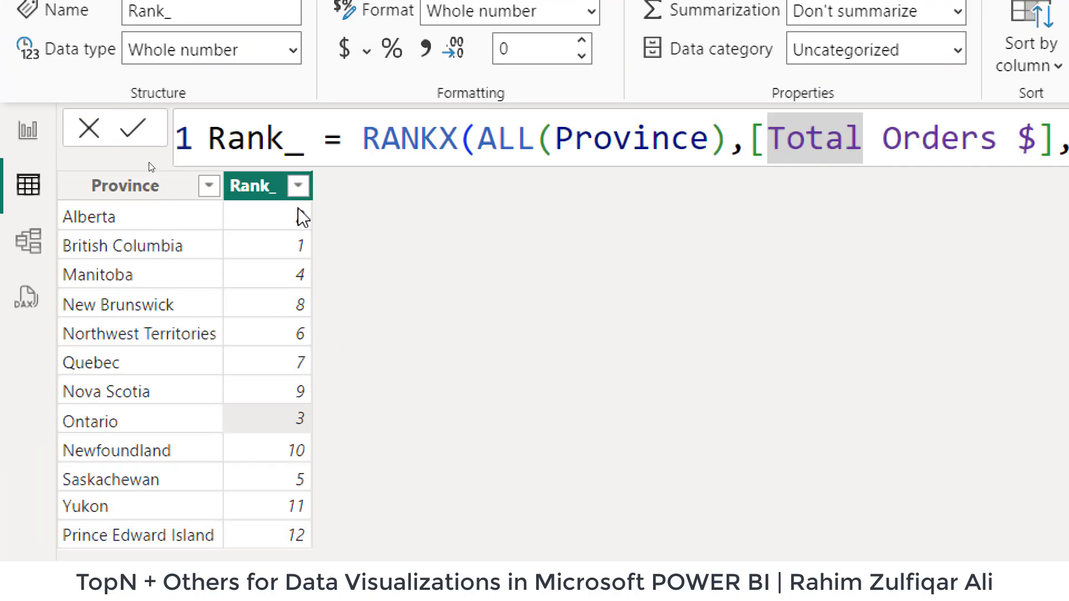
pyautogui.click(298, 185)
pyautogui.click(364, 216)
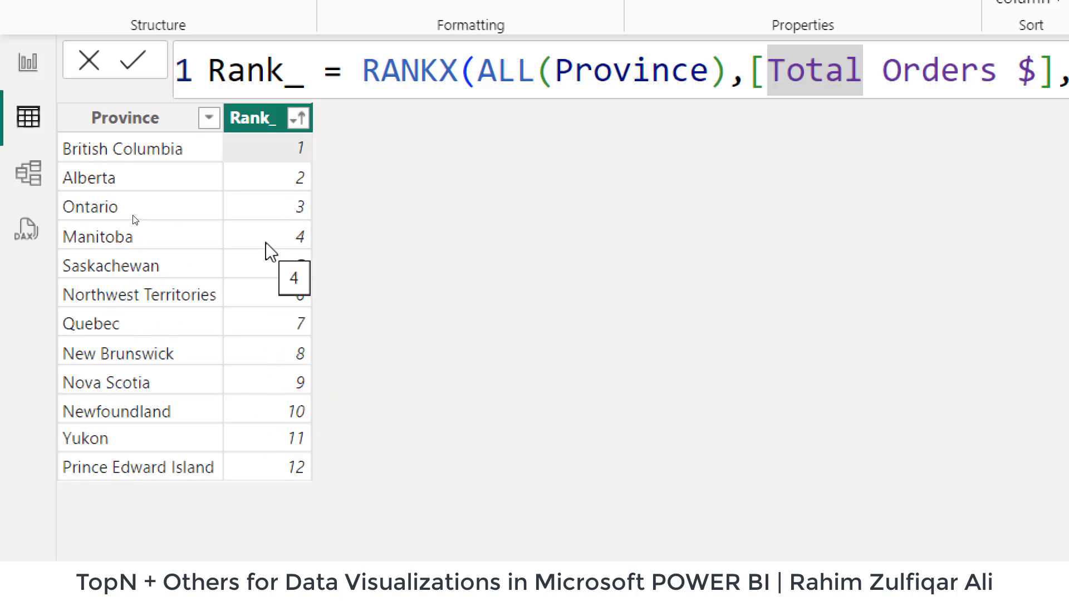
pyautogui.click(223, 68)
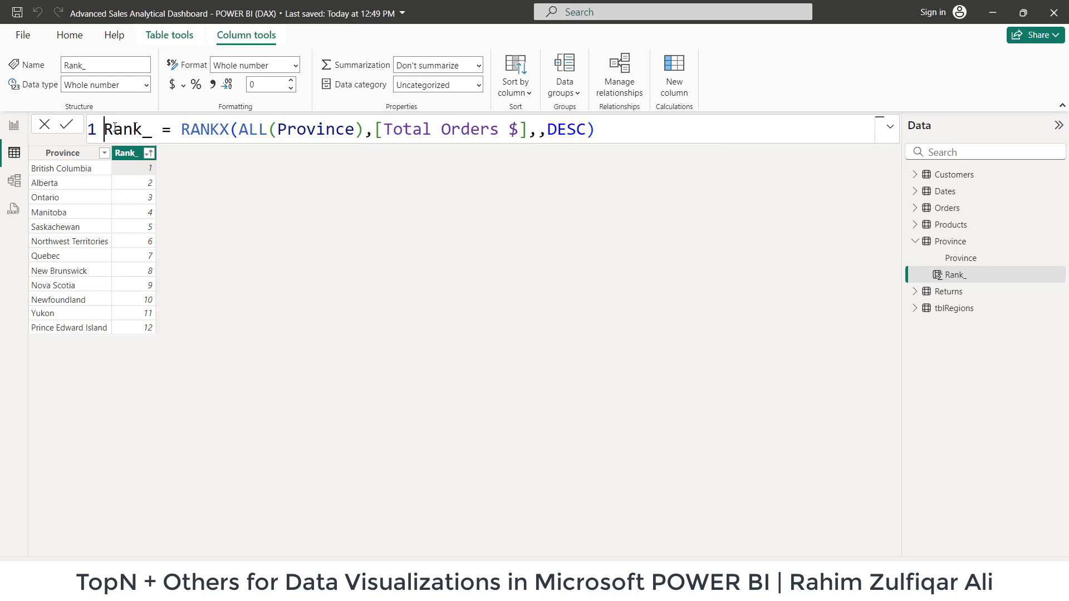
# Rename the column to Others and turn the ranking into VAR Rank_ = RANKX(...).
pyautogui.hotkey('shift', 'Return')
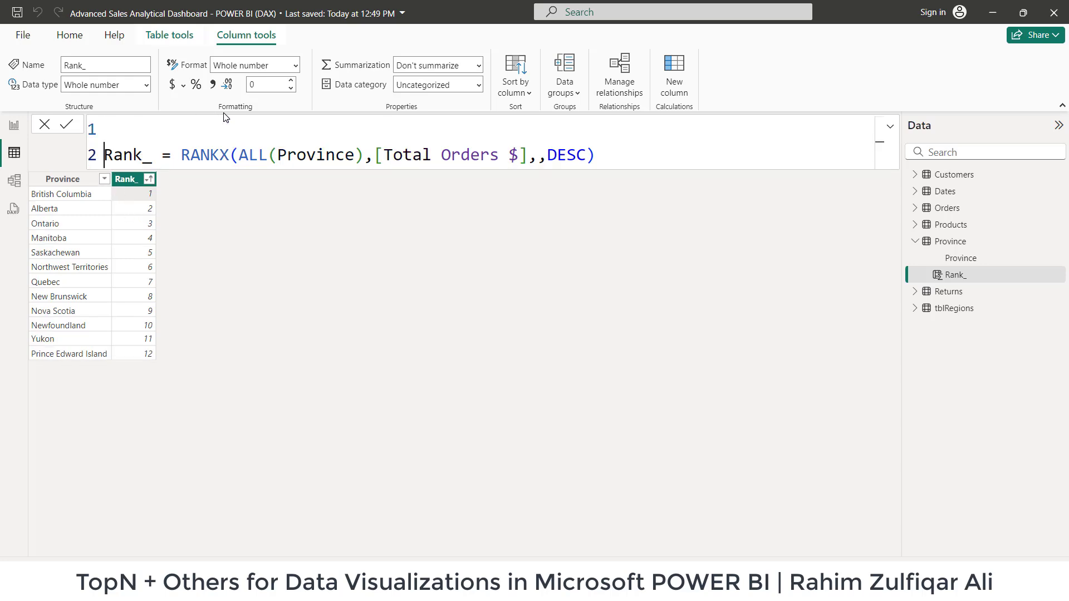
pyautogui.press('Up')
pyautogui.write('Othe')
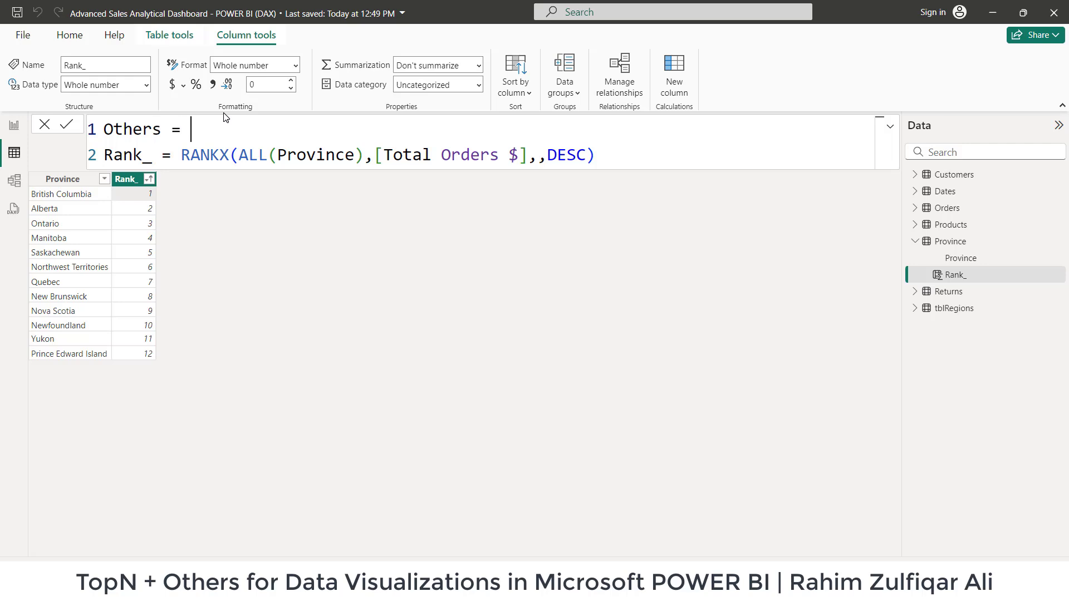
pyautogui.press('Down')
pyautogui.press('Left')
pyautogui.hotkey('ctrl', 'shift', 'Left')
pyautogui.hotkey('ctrl', 'shift', 'Left')
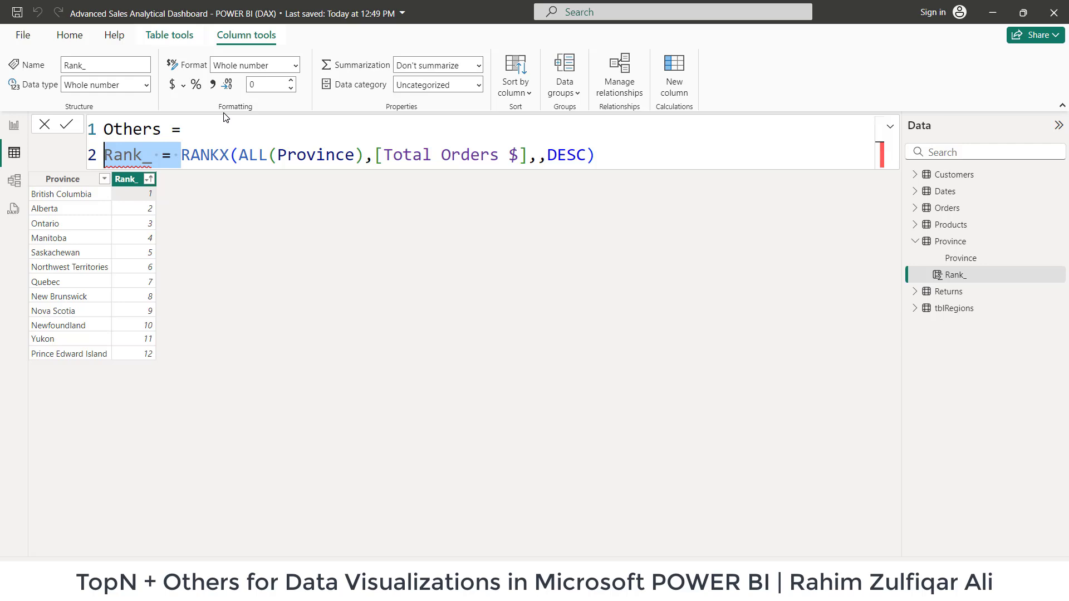
pyautogui.press('Delete')
pyautogui.write('VAR')
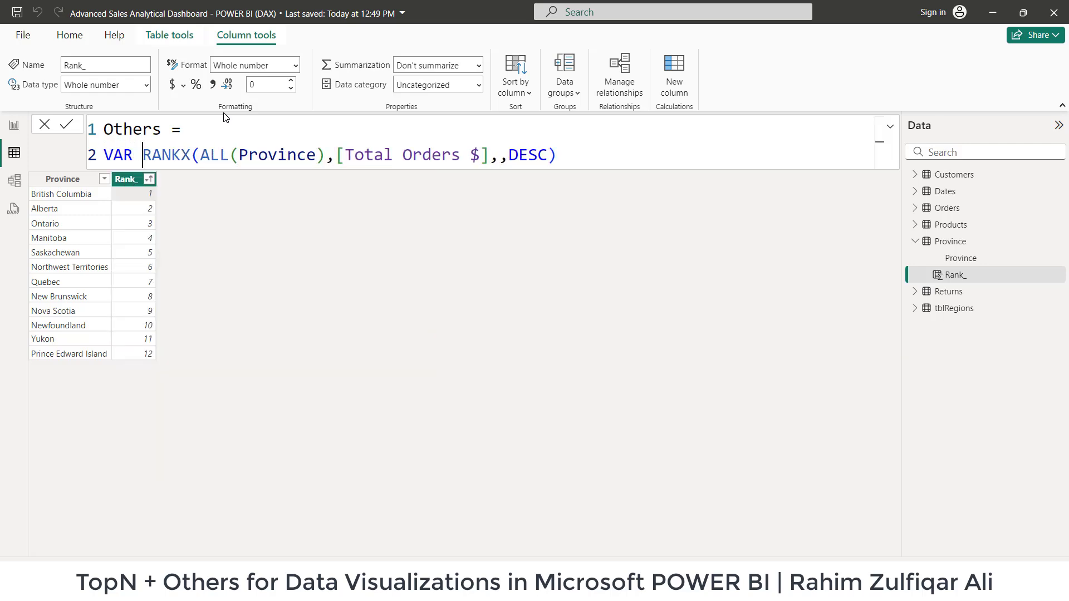
pyautogui.press('End')
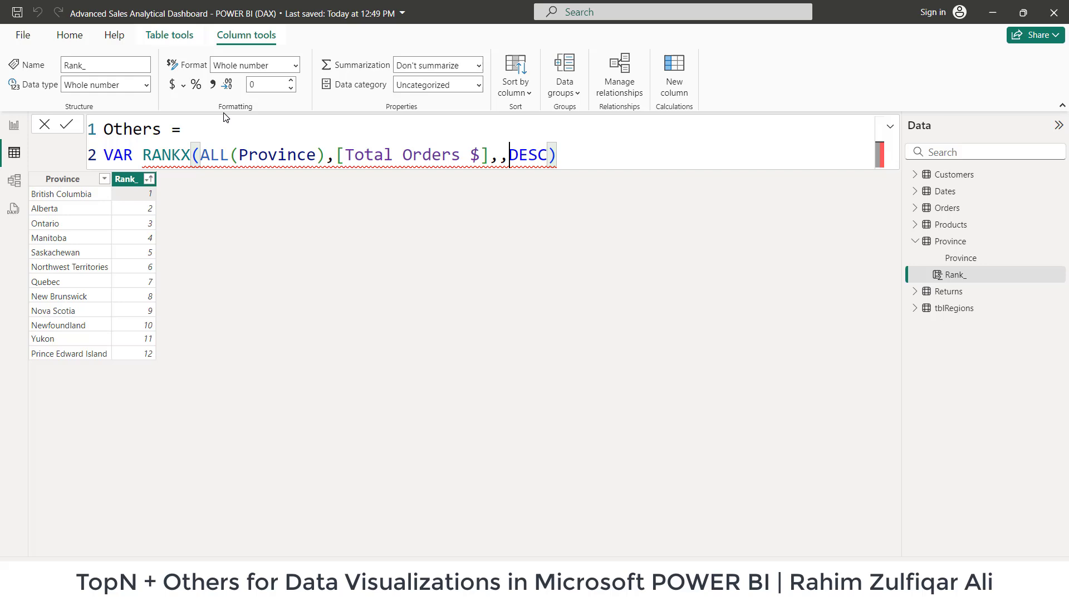
pyautogui.hotkey('ctrl', 'Left')
pyautogui.hotkey('ctrl', 'Left')
pyautogui.hotkey('ctrl', 'Left')
pyautogui.hotkey('ctrl', 'Left')
pyautogui.hotkey('ctrl', 'Left')
pyautogui.hotkey('ctrl', 'Left')
pyautogui.hotkey('ctrl', 'Left')
pyautogui.hotkey('ctrl', 'Left')
pyautogui.write('=')
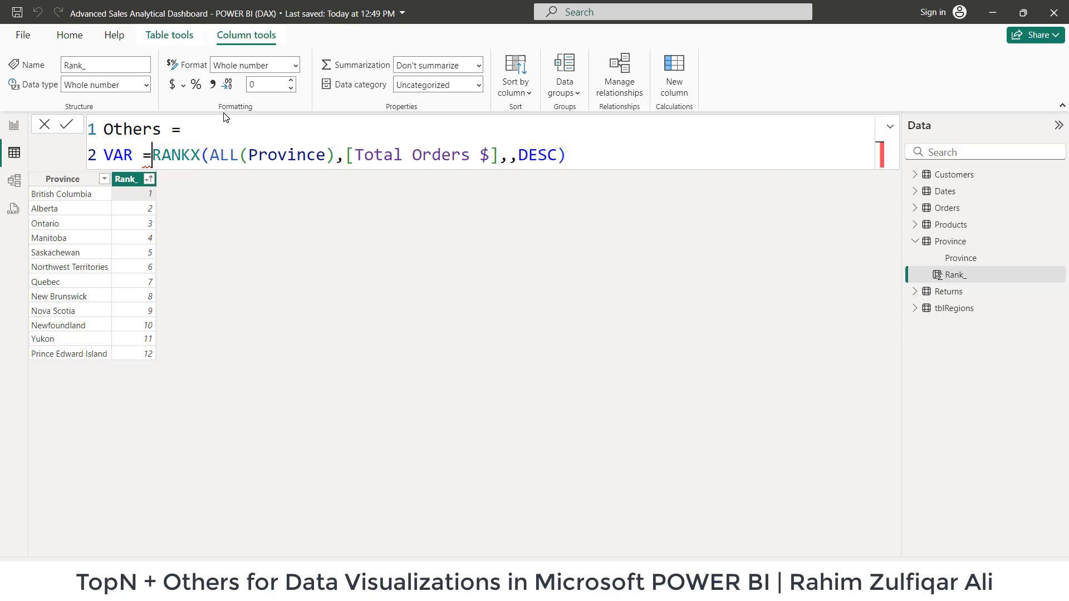
pyautogui.press('End')
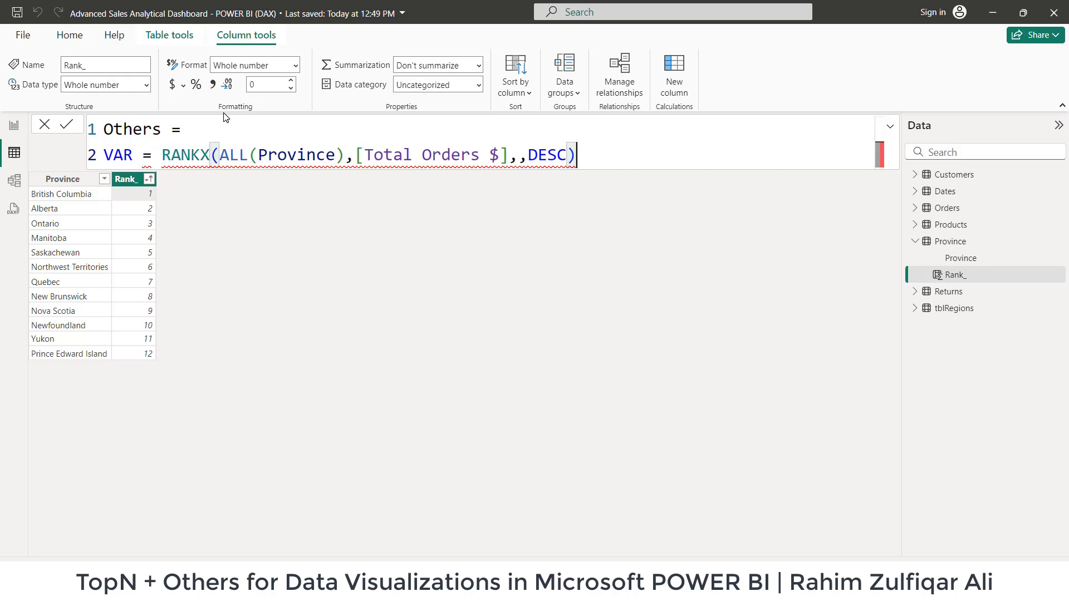
pyautogui.hotkey('ctrl', 'Left')
pyautogui.hotkey('ctrl', 'Left')
pyautogui.hotkey('ctrl', 'Left')
pyautogui.hotkey('ctrl', 'Left')
pyautogui.hotkey('ctrl', 'Left')
pyautogui.hotkey('ctrl', 'Left')
pyautogui.hotkey('ctrl', 'Left')
pyautogui.hotkey('ctrl', 'Left')
pyautogui.hotkey('ctrl', 'Left')
pyautogui.hotkey('ctrl', 'Left')
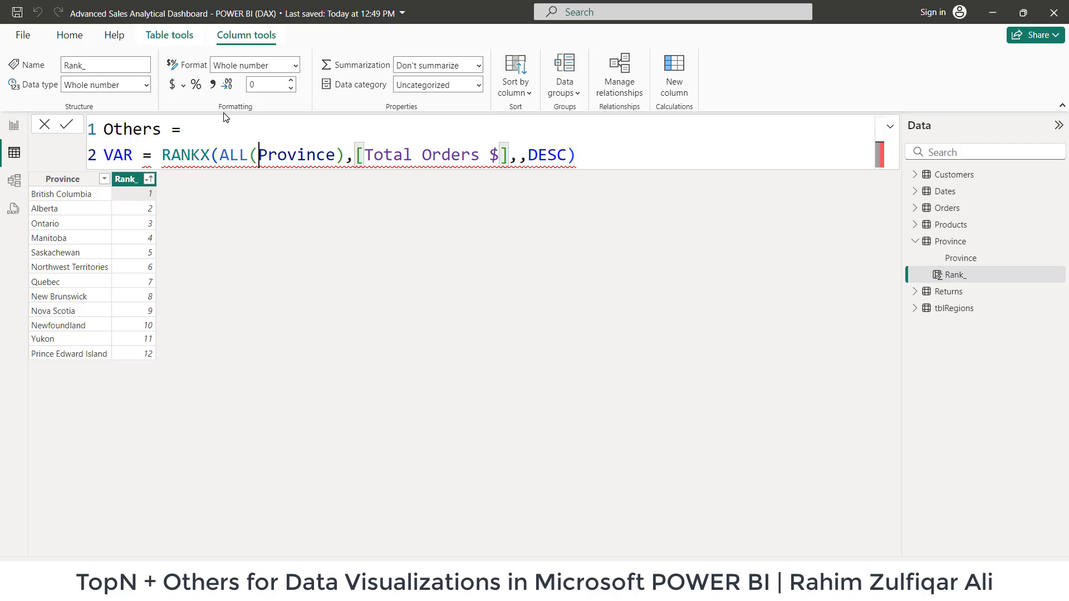
pyautogui.write('Rank_')
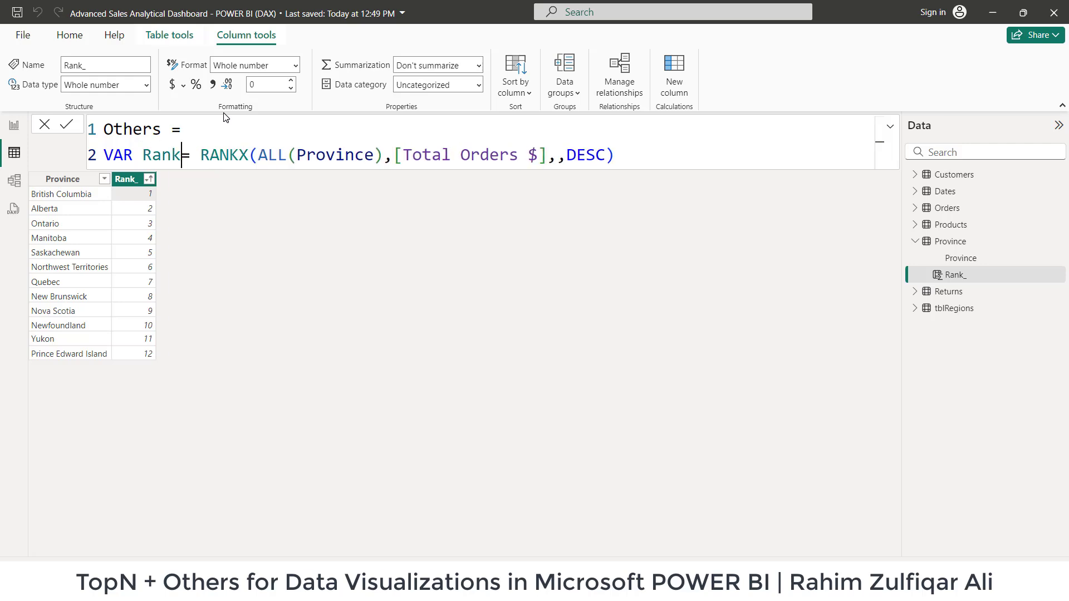
pyautogui.press('End')
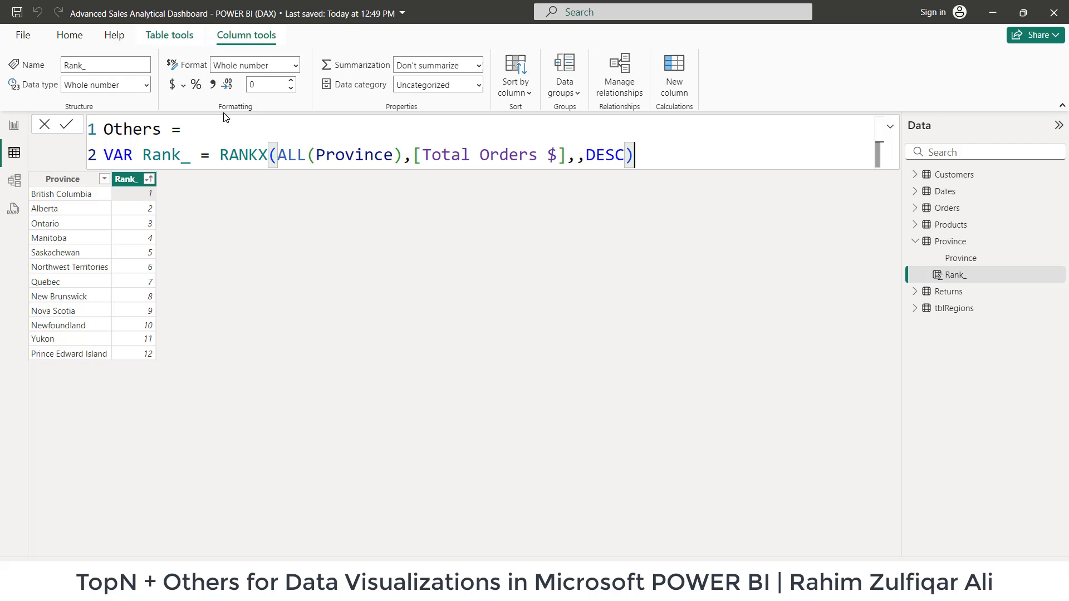
# Add RETURN IF(Rank_ <=7, Province[Province], "Others"), commit, and compare the Others values.
pyautogui.hotkey('shift', 'Return')
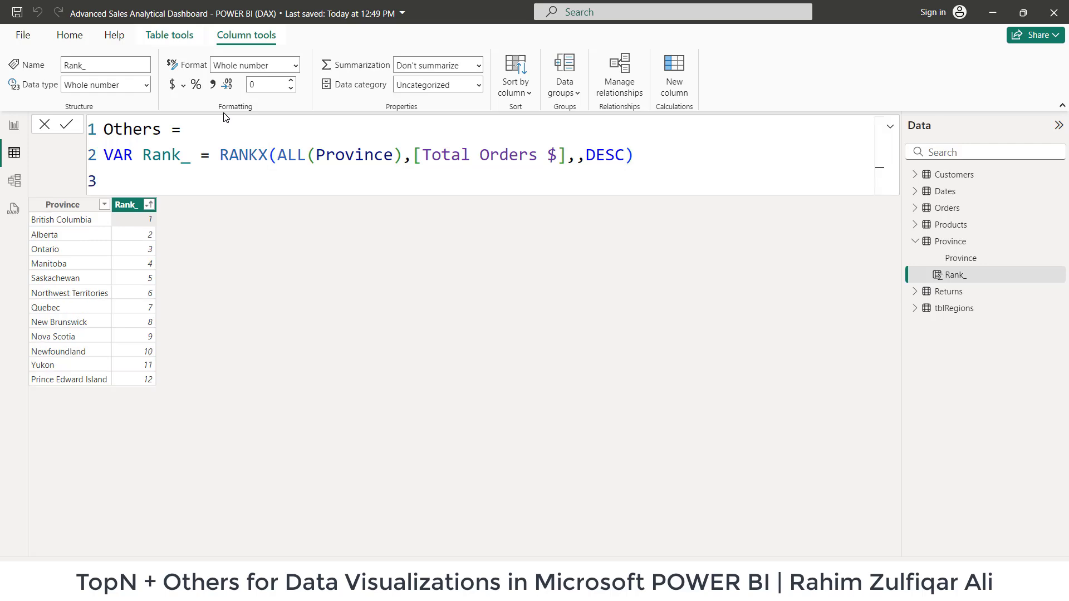
pyautogui.write('RETU')
pyautogui.press('Tab')
pyautogui.hotkey('shift', 'Return')
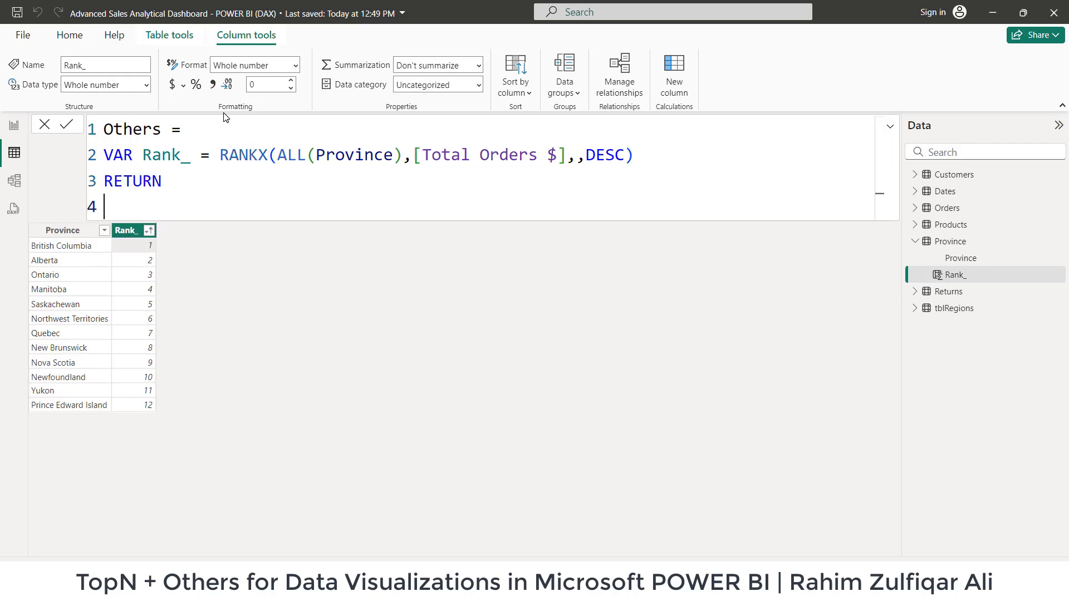
pyautogui.write('If')
pyautogui.press('Tab')
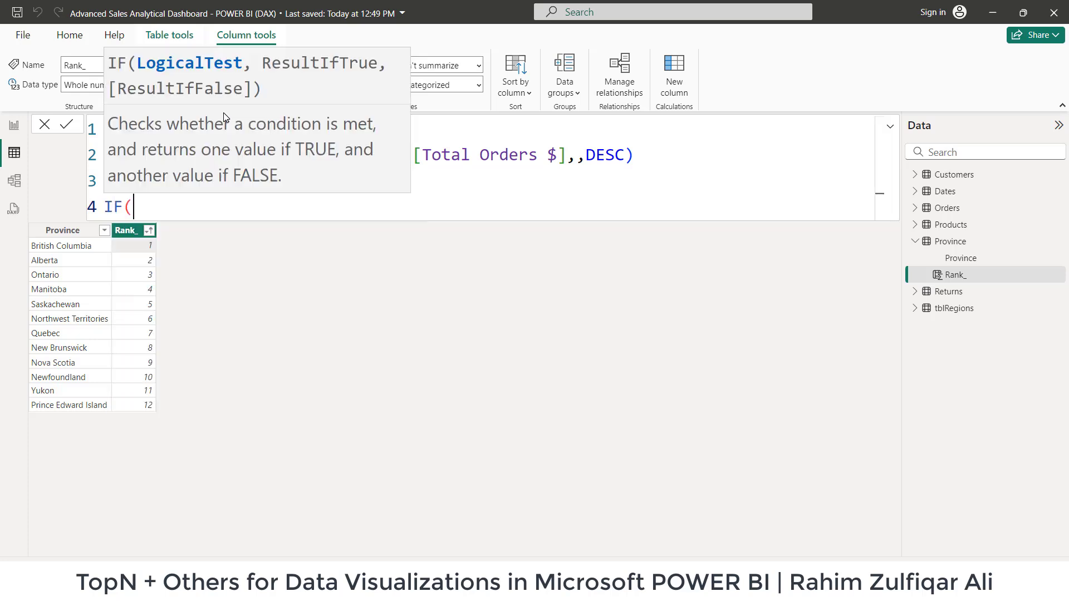
pyautogui.write('Rank')
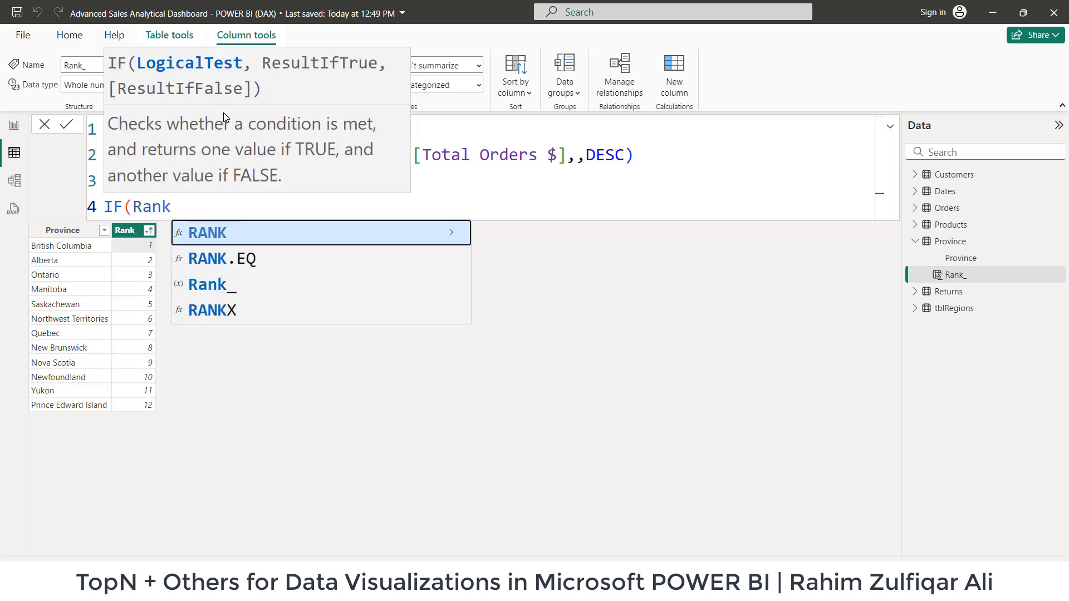
pyautogui.press('Down')
pyautogui.press('Down')
pyautogui.press('Tab')
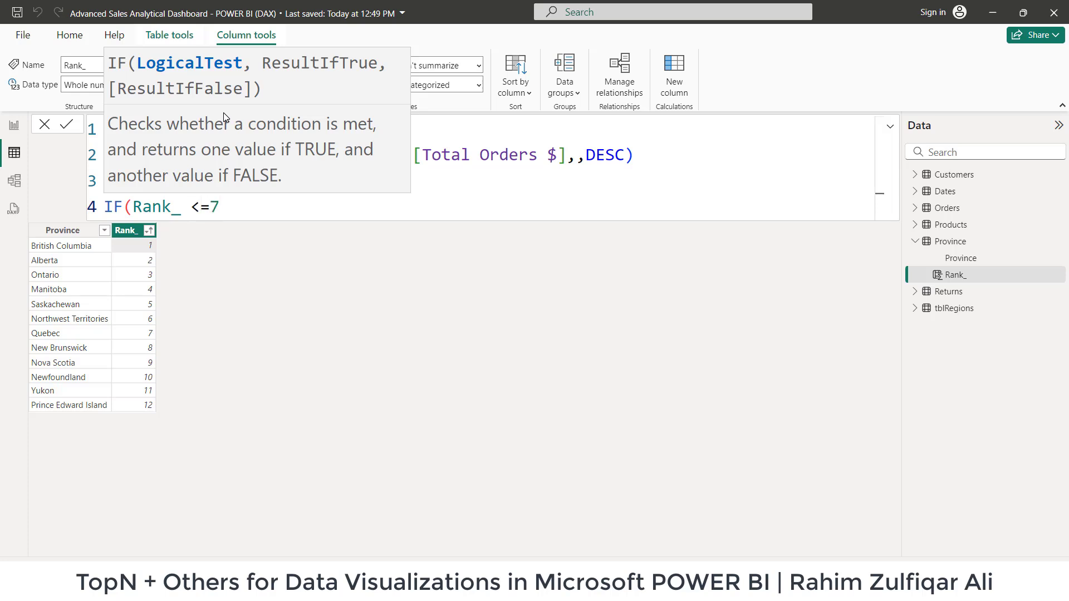
pyautogui.write('<=7, Pro')
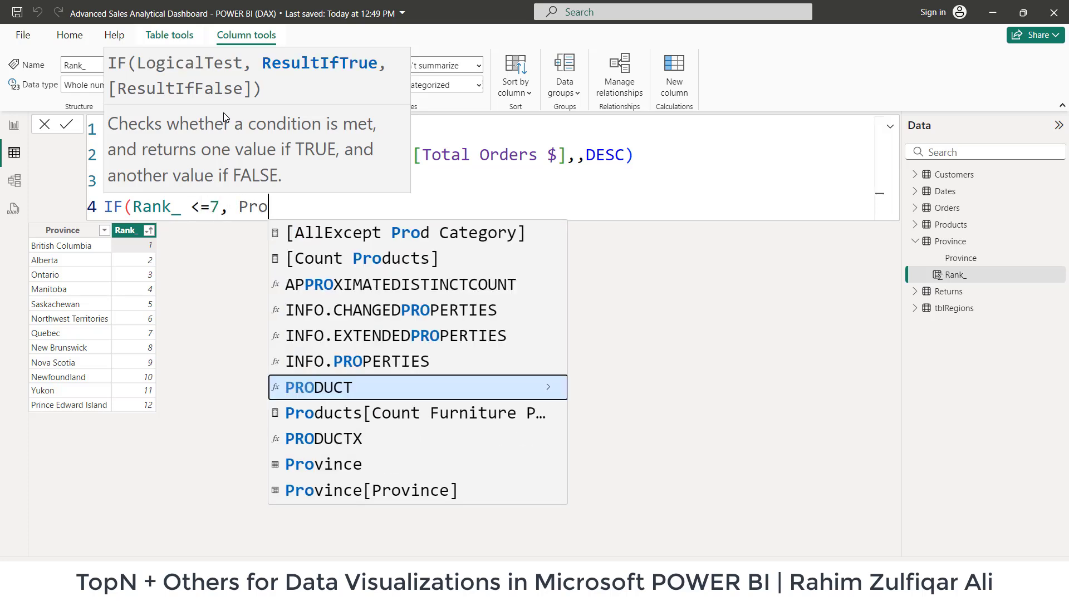
pyautogui.press('Down')
pyautogui.press('Down')
pyautogui.press('Down')
pyautogui.press('Down')
pyautogui.press('Tab')
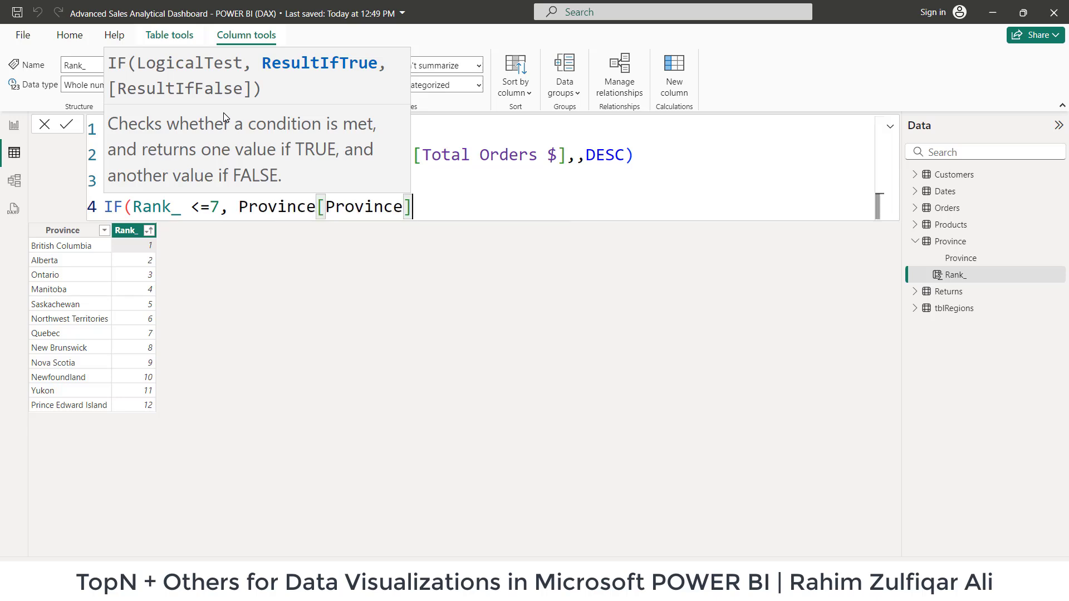
pyautogui.write(', "')
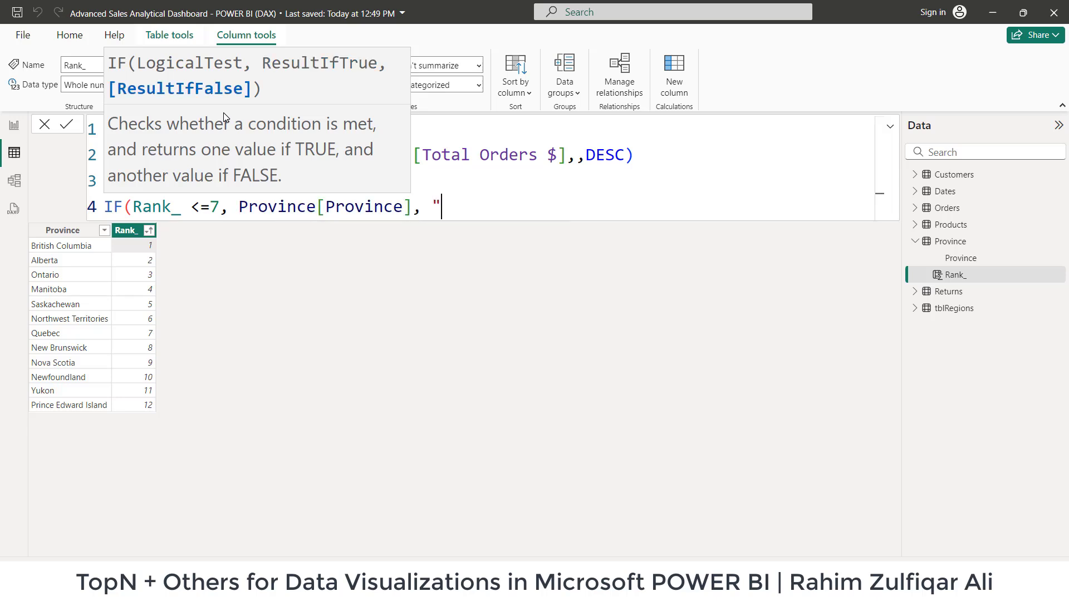
pyautogui.write('OPt')
pyautogui.write('thers')
pyautogui.write('")')
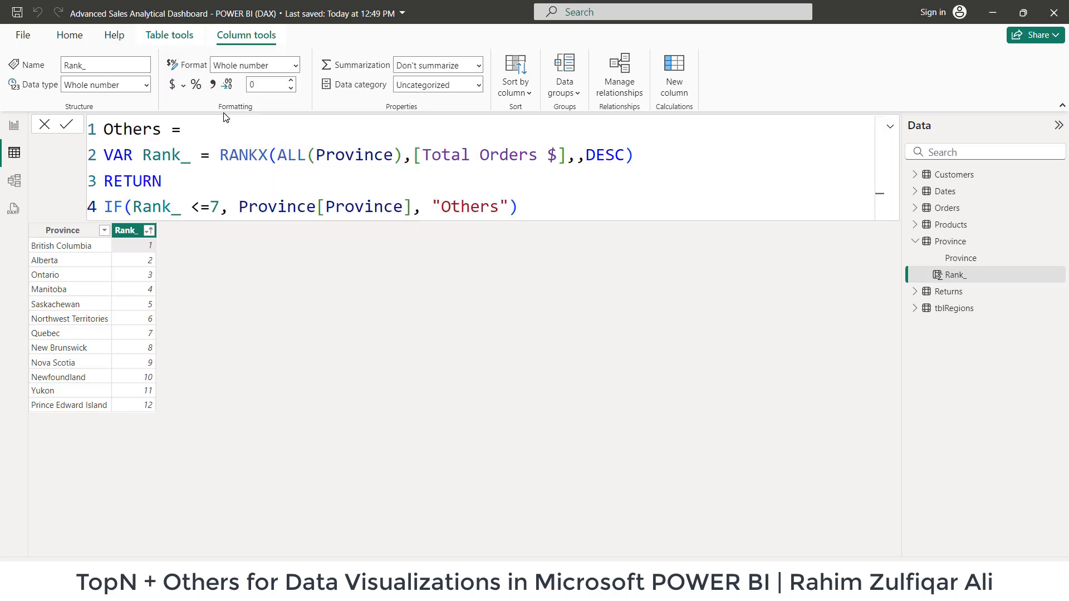
pyautogui.press('Return')
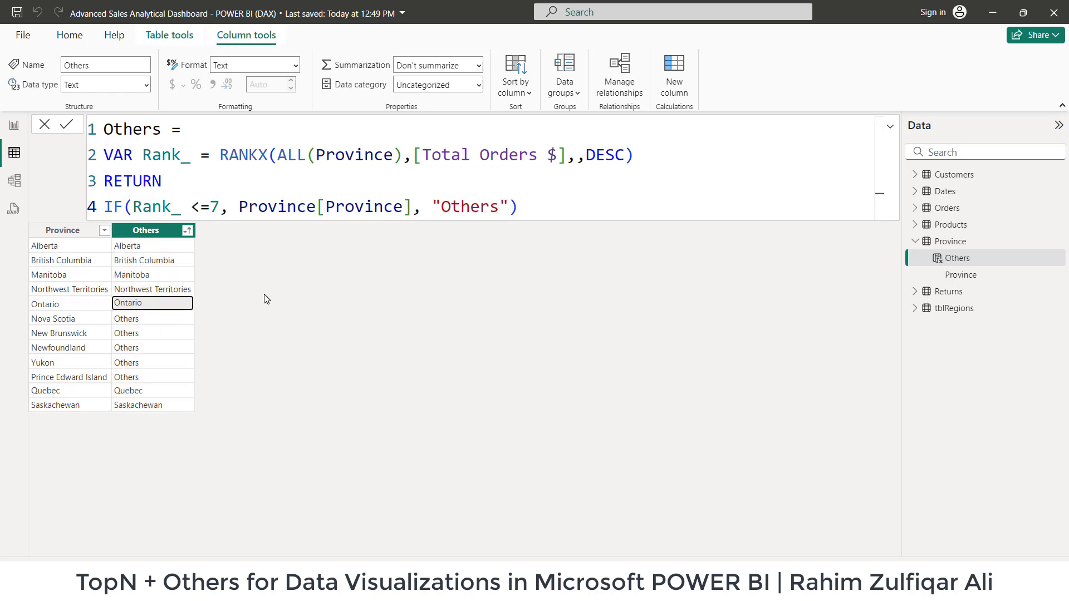
pyautogui.click(63, 229)
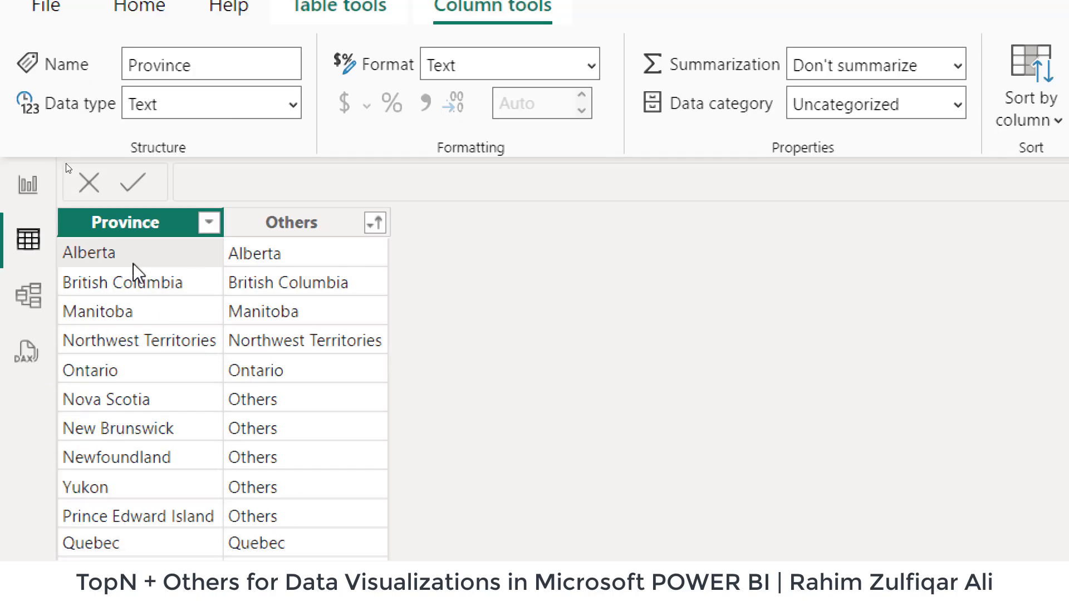
pyautogui.click(295, 259)
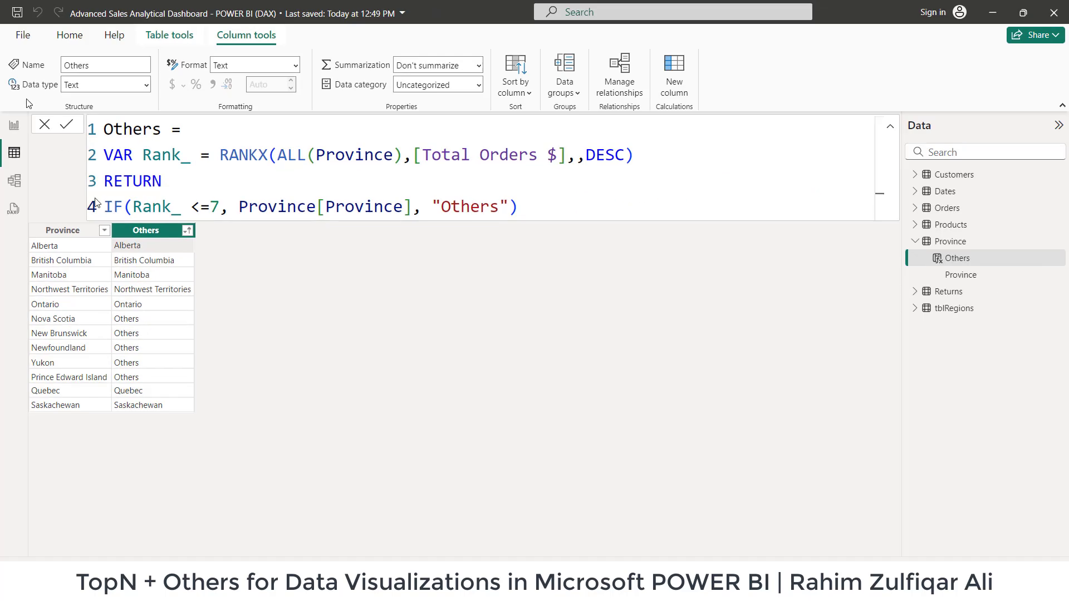
# On the report page, add Province as a new table visual and reposition it.
pyautogui.click(4, 125)
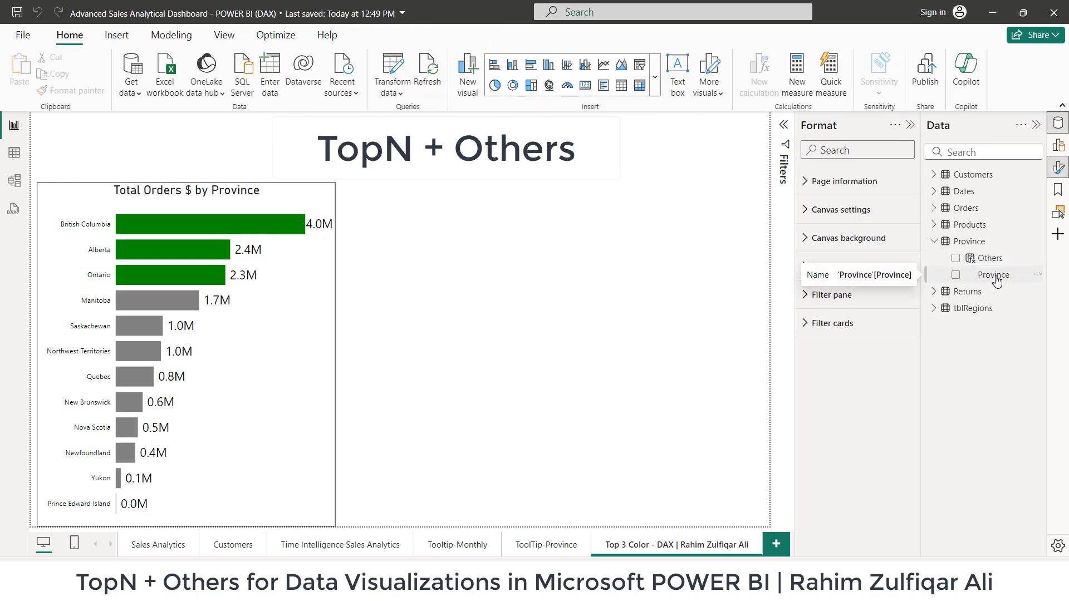
pyautogui.moveTo(996, 281); pyautogui.dragTo(534, 257)
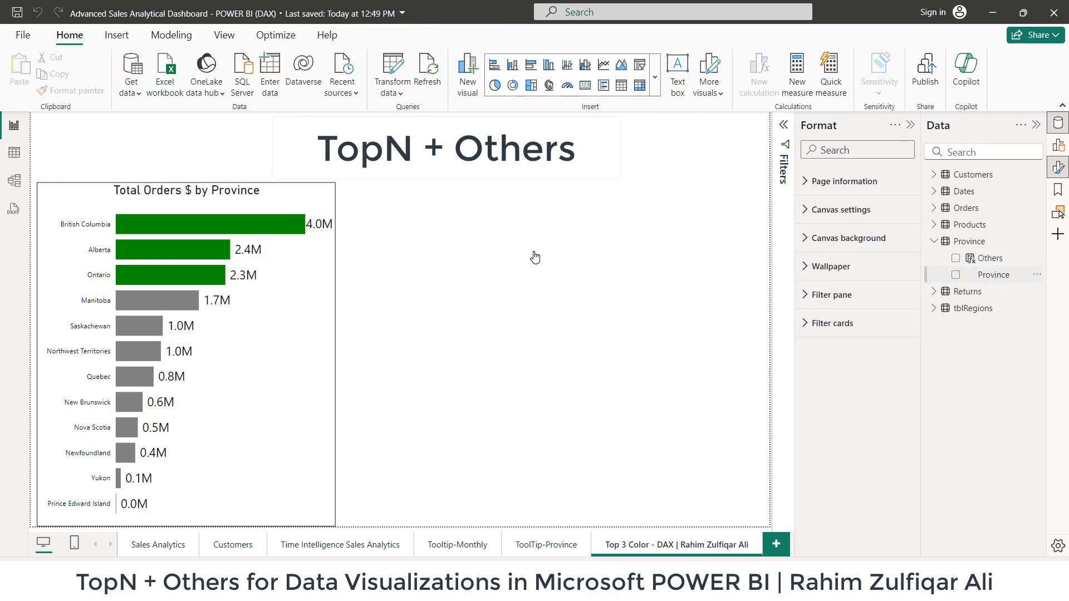
pyautogui.moveTo(496, 219); pyautogui.dragTo(538, 220)
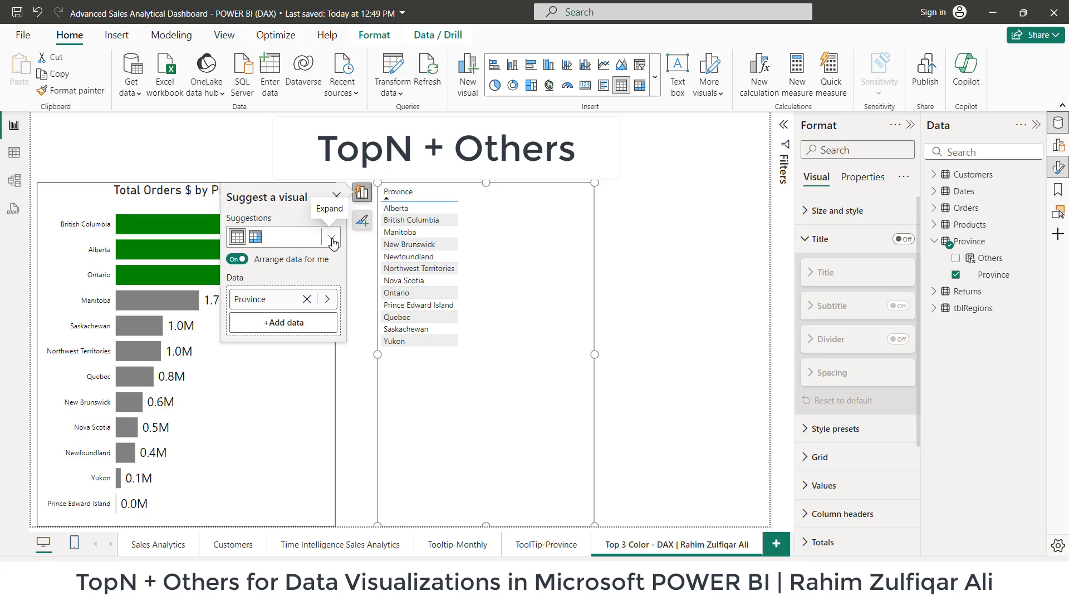
pyautogui.click(363, 223)
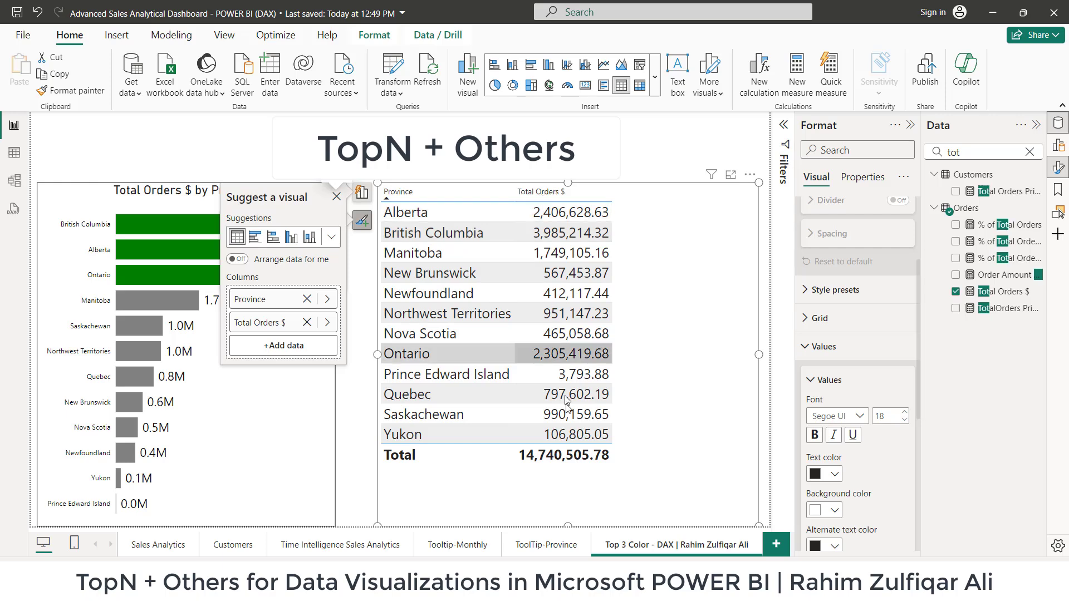
# Add the Others column, remove Province, and make Others the table's first column.
pyautogui.click(1030, 152)
pyautogui.click(990, 259)
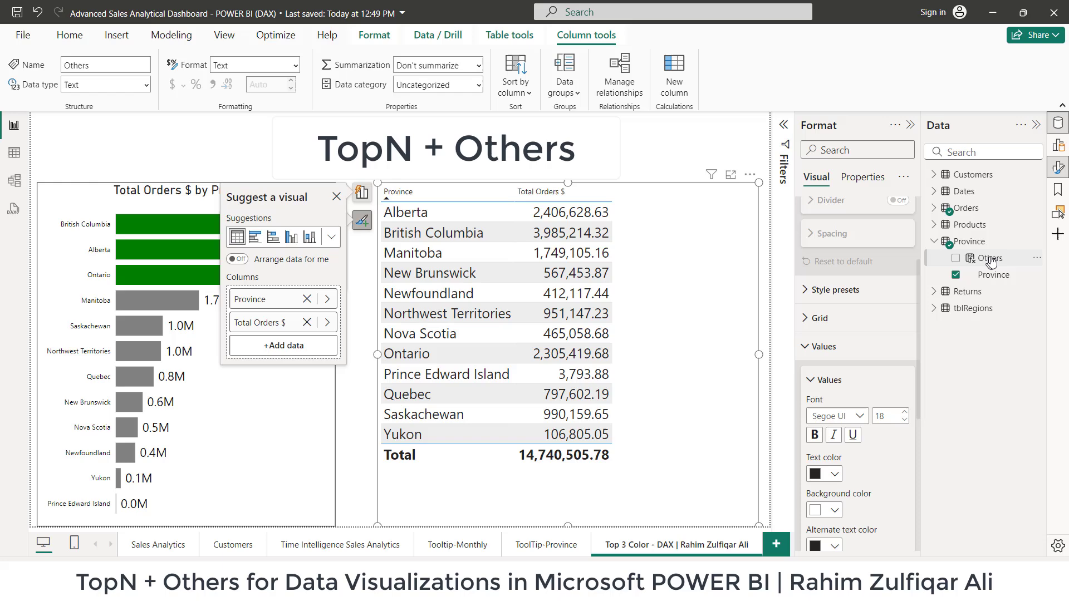
pyautogui.moveTo(994, 260); pyautogui.dragTo(718, 262)
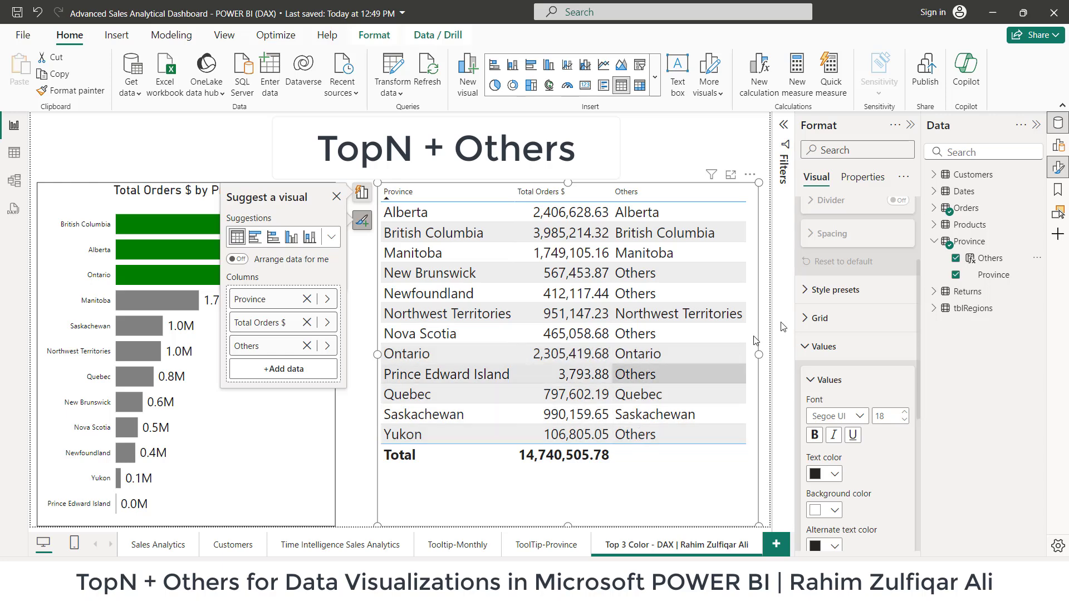
pyautogui.click(308, 302)
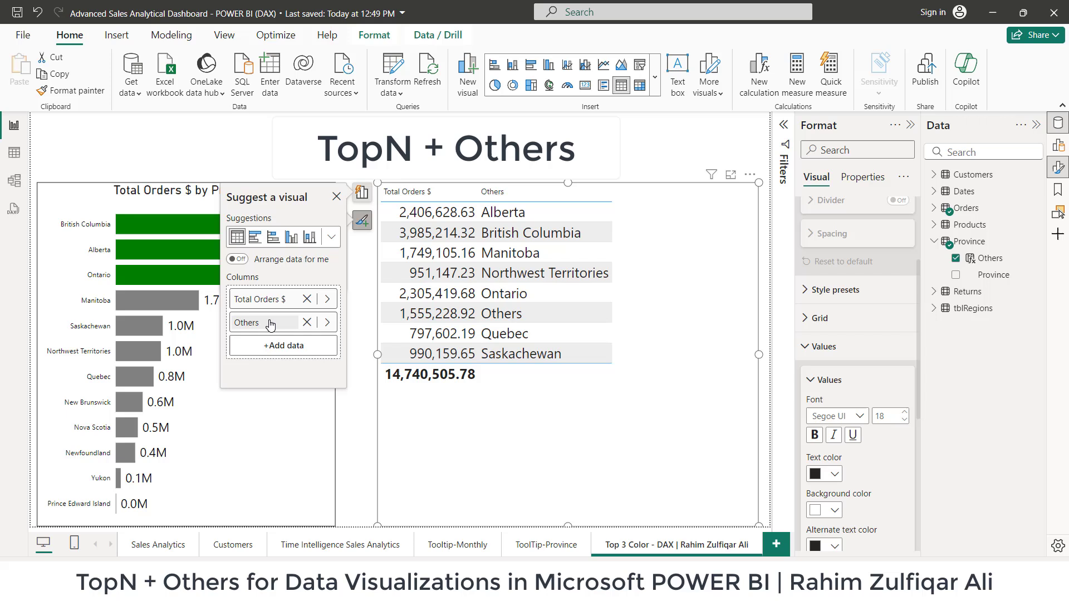
pyautogui.moveTo(274, 323); pyautogui.dragTo(278, 295)
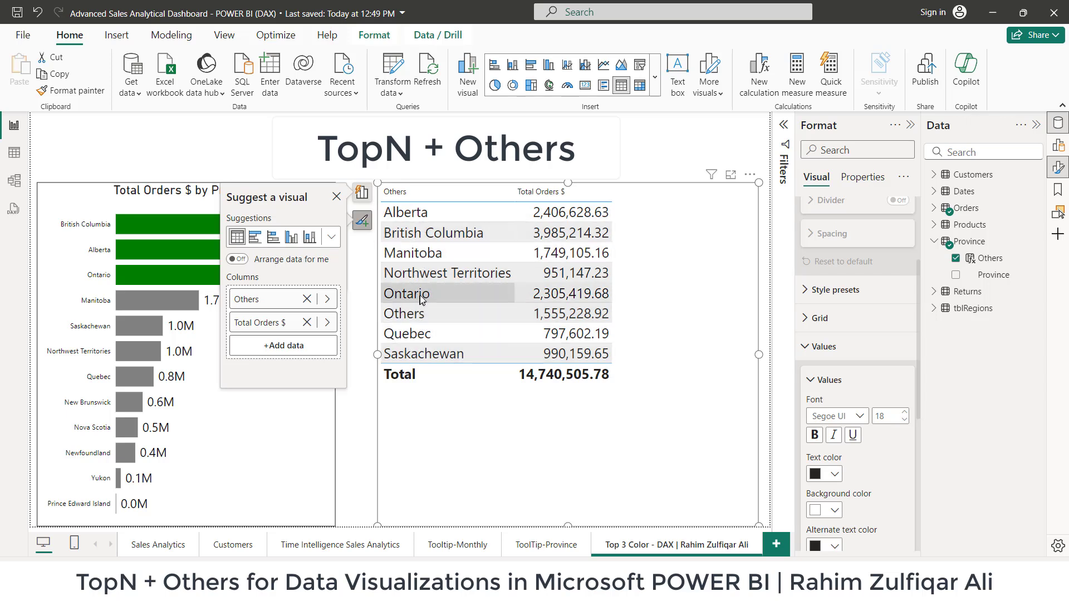
# Convert the table into a clustered bar chart with data labels turned on.
pyautogui.click(331, 239)
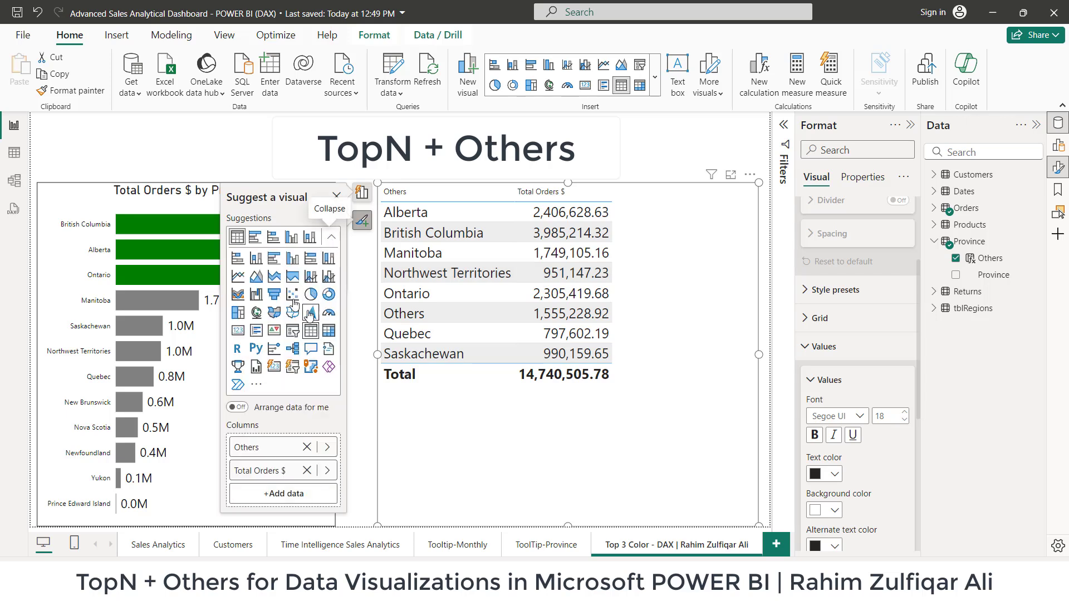
pyautogui.click(273, 258)
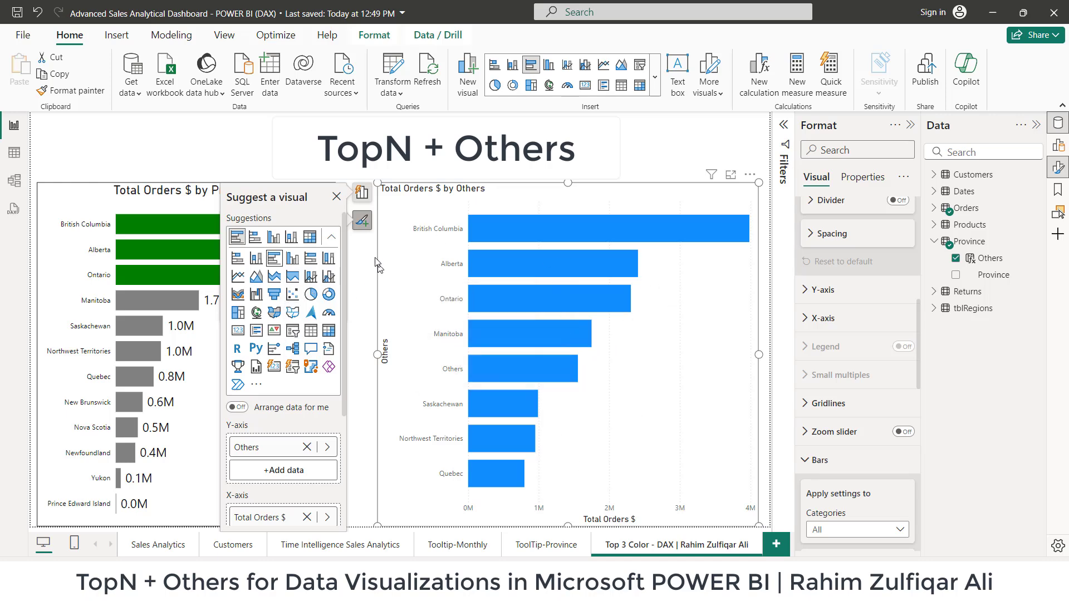
pyautogui.click(362, 222)
pyautogui.click(269, 304)
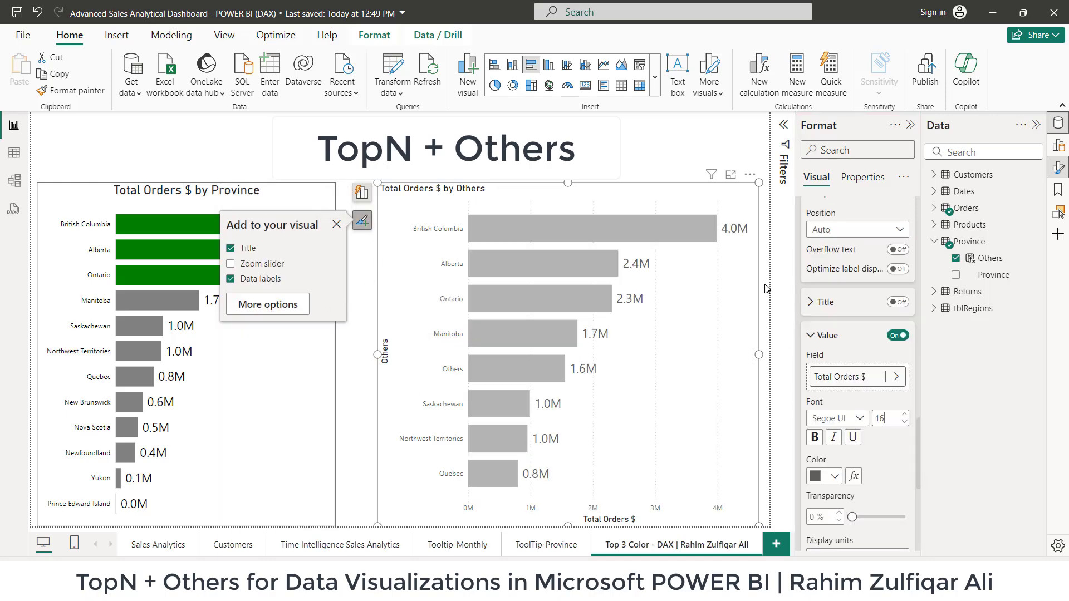
pyautogui.click(764, 295)
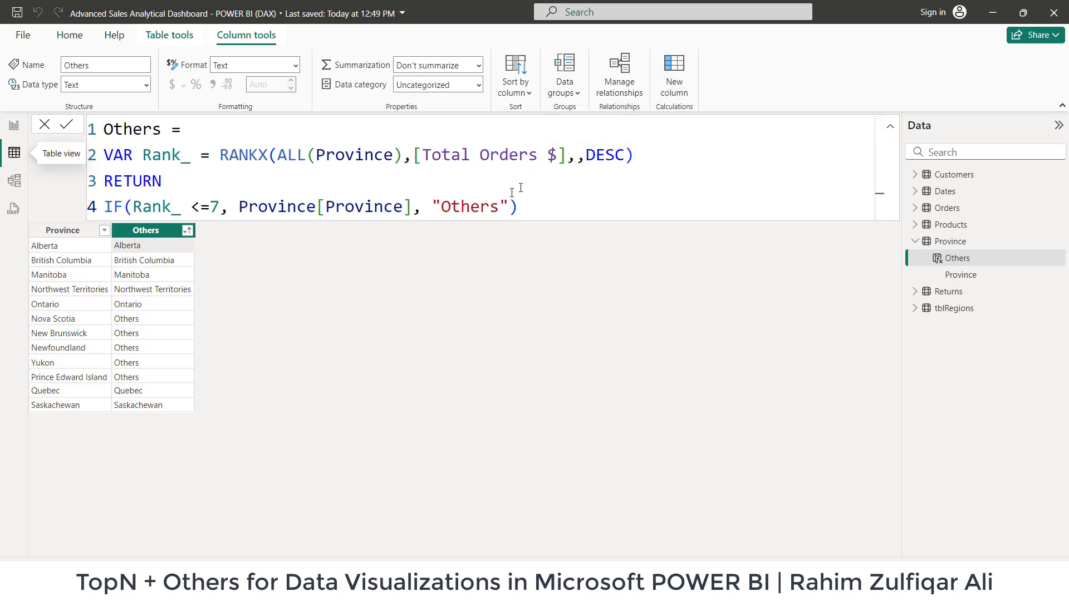
# Paste the copied Others formula into a new column and rename it Sorting.
pyautogui.moveTo(525, 212); pyautogui.dragTo(90, 123)
pyautogui.hotkey('ctrl', 'c')
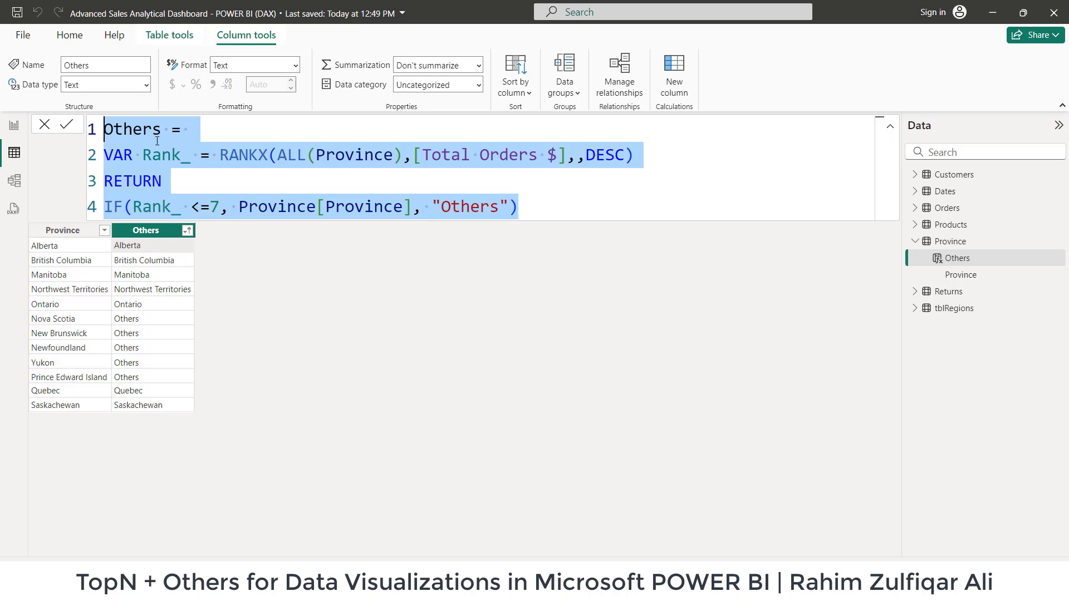
pyautogui.click(546, 208)
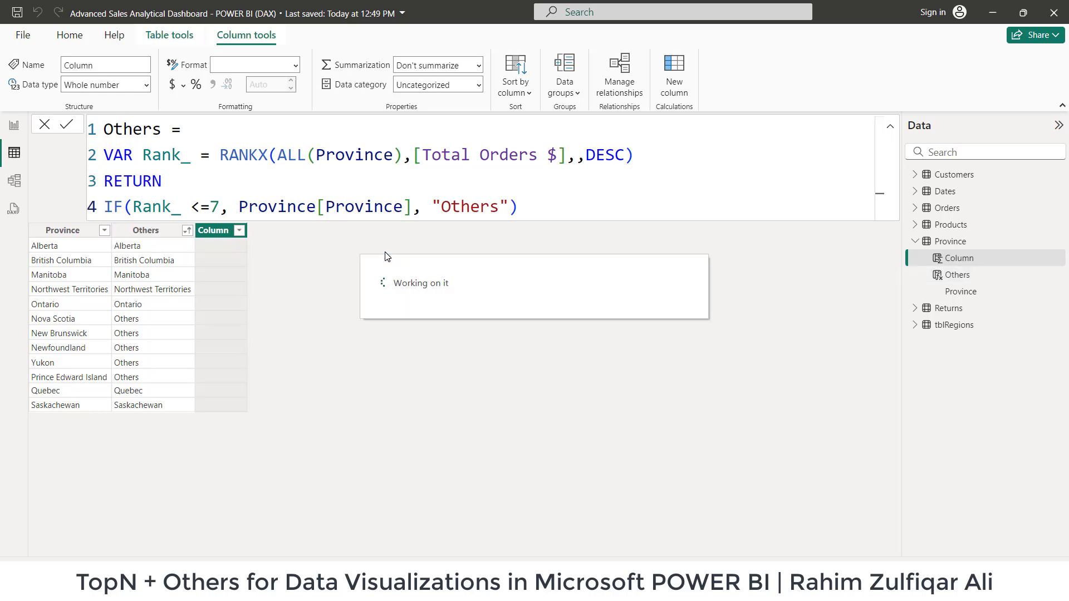
pyautogui.hotkey('ctrl', 'v')
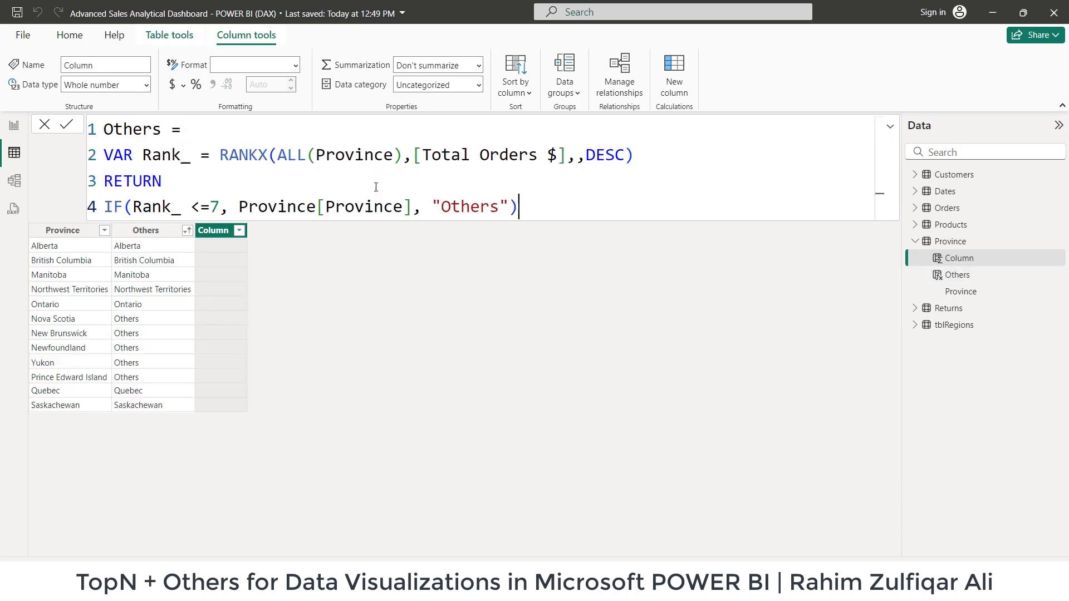
pyautogui.click(167, 134)
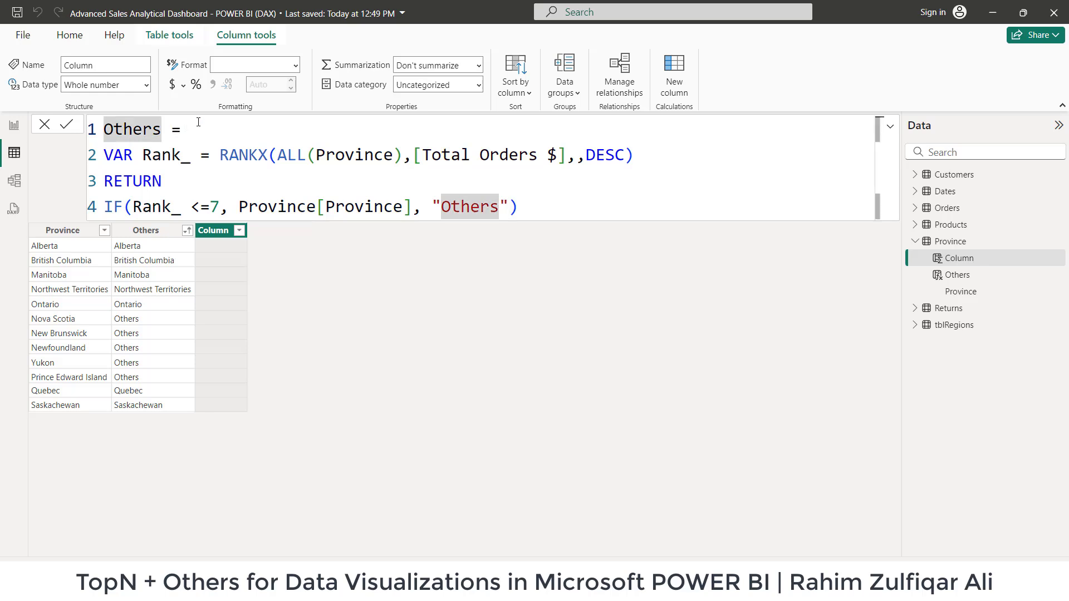
pyautogui.hotkey('ctrl', 'shift', 'Left')
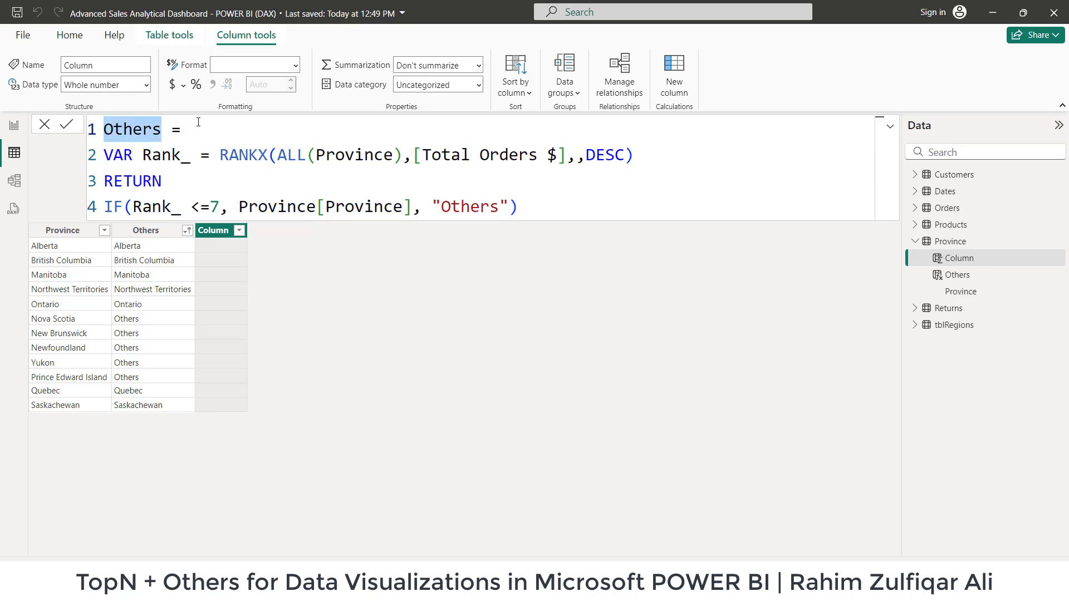
pyautogui.write('Sorting')
# Replace Province[Province] with Rank_ and "Others" with 99, then commit the Sorting column.
pyautogui.press('Down')
pyautogui.press('Down')
pyautogui.press('Down')
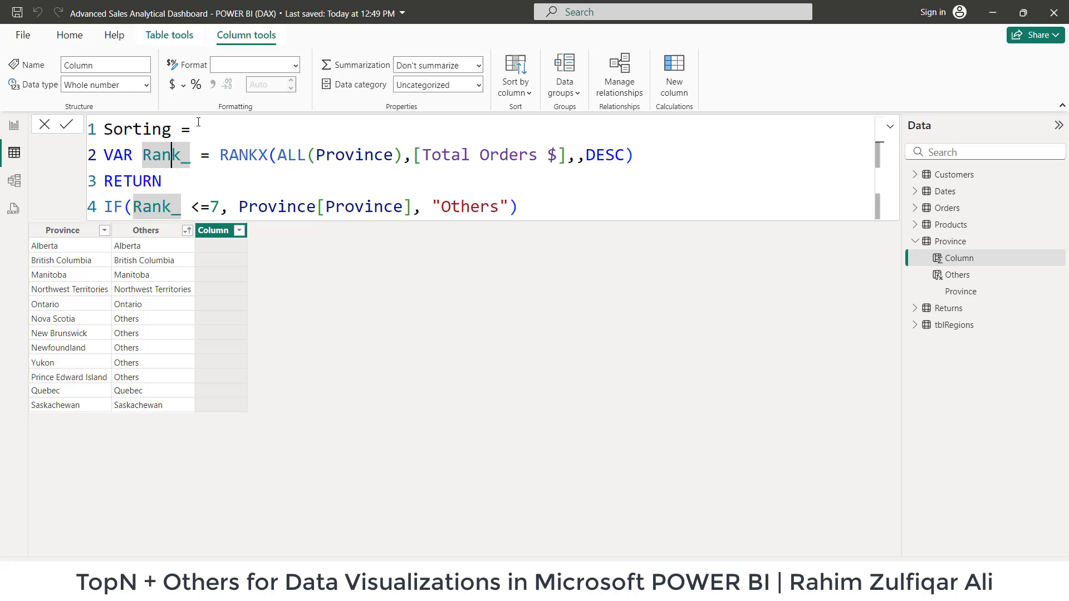
pyautogui.press('Right')
pyautogui.press('Right')
pyautogui.press('Right')
pyautogui.hotkey('ctrl', 'Right')
pyautogui.hotkey('ctrl', 'Right')
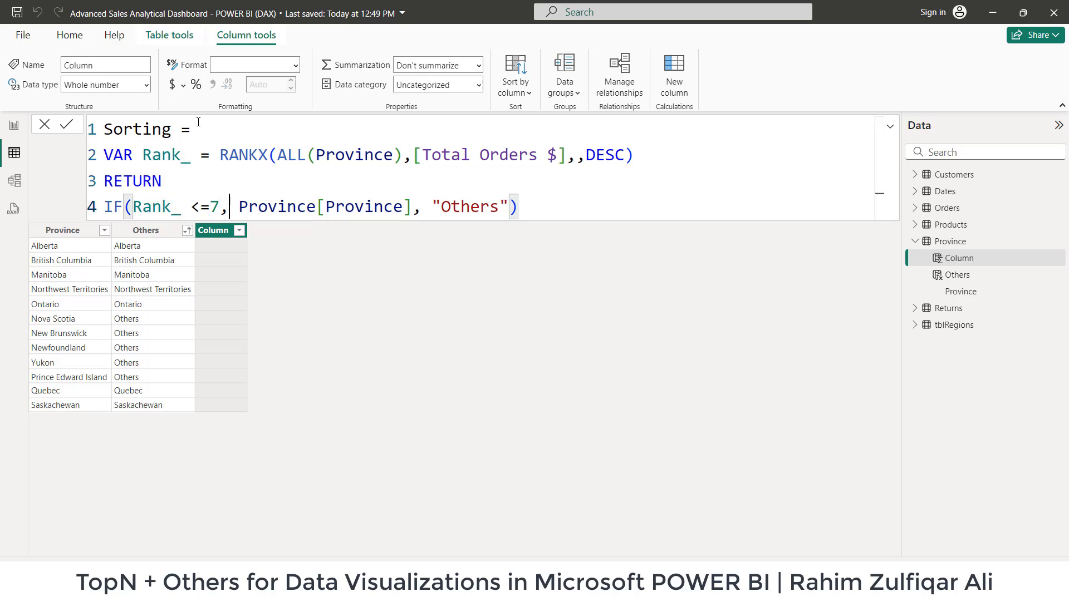
pyautogui.press('Right')
pyautogui.hotkey('ctrl', 'shift', 'Left')
pyautogui.hotkey('ctrl', 'shift', 'Left')
pyautogui.hotkey('ctrl', 'shift', 'Left')
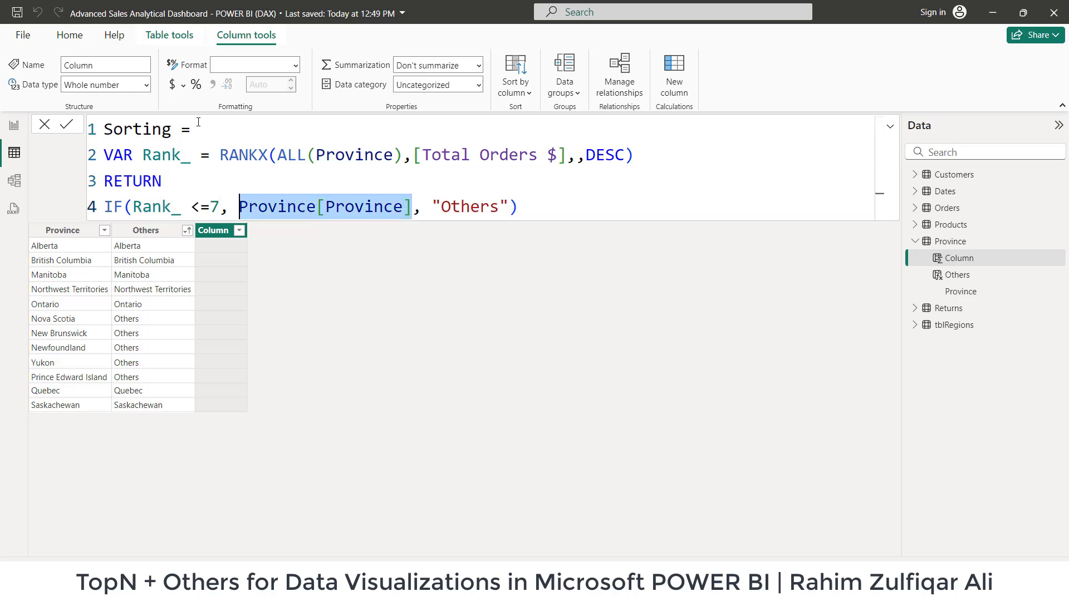
pyautogui.write('Rank_')
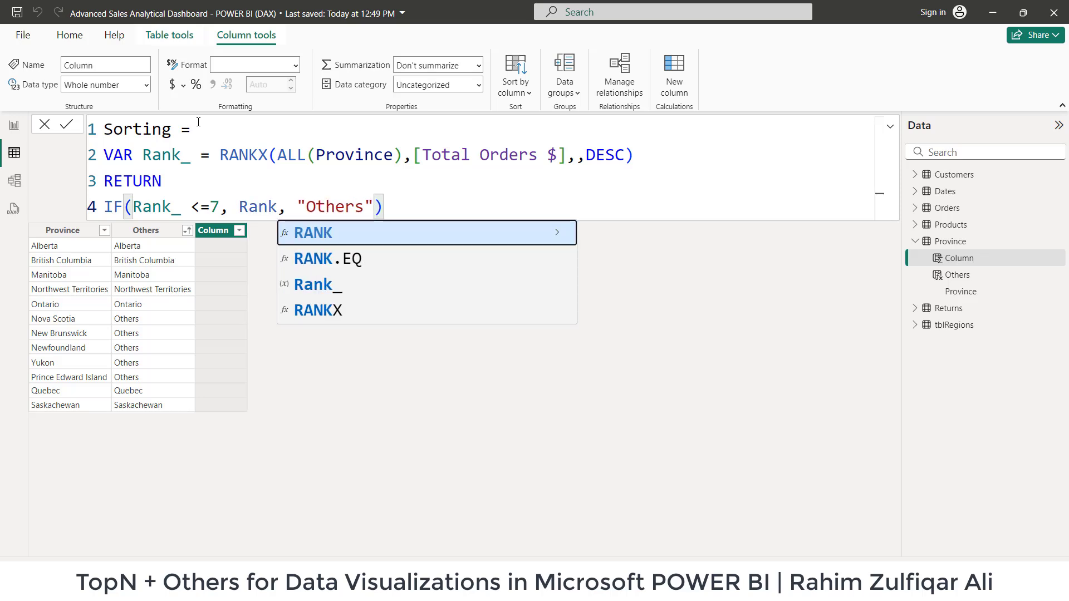
pyautogui.press('Right')
pyautogui.press('Right')
pyautogui.hotkey('ctrl', 'shift', 'Right')
pyautogui.hotkey('ctrl', 'shift', 'Right')
pyautogui.hotkey('shift', 'Left')
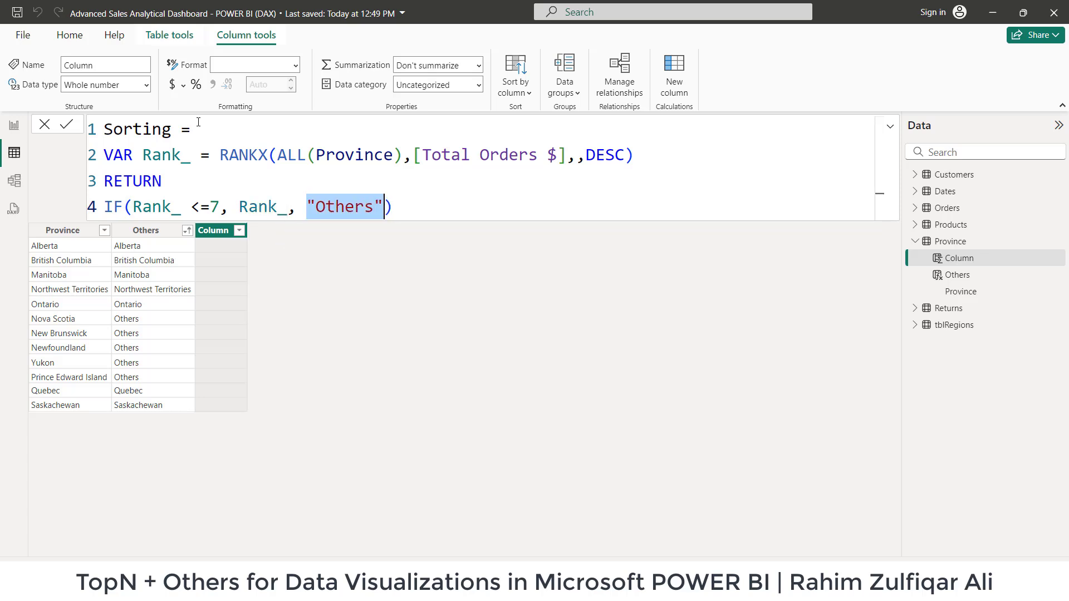
pyautogui.write('99')
pyautogui.press('Return')
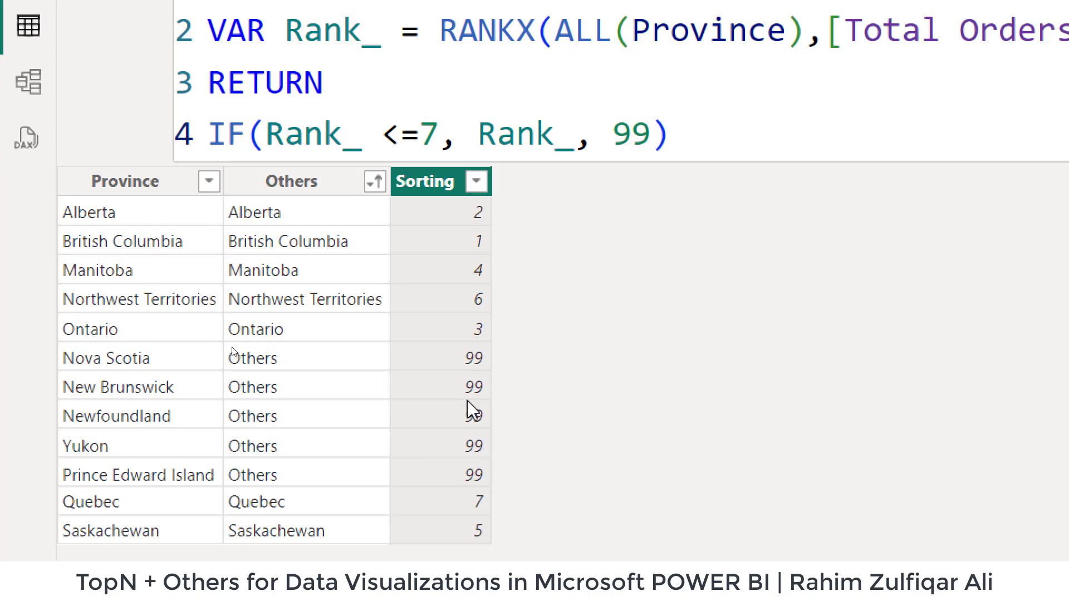
# Set the Others column's Sort by column to Sorting.
pyautogui.click(313, 195)
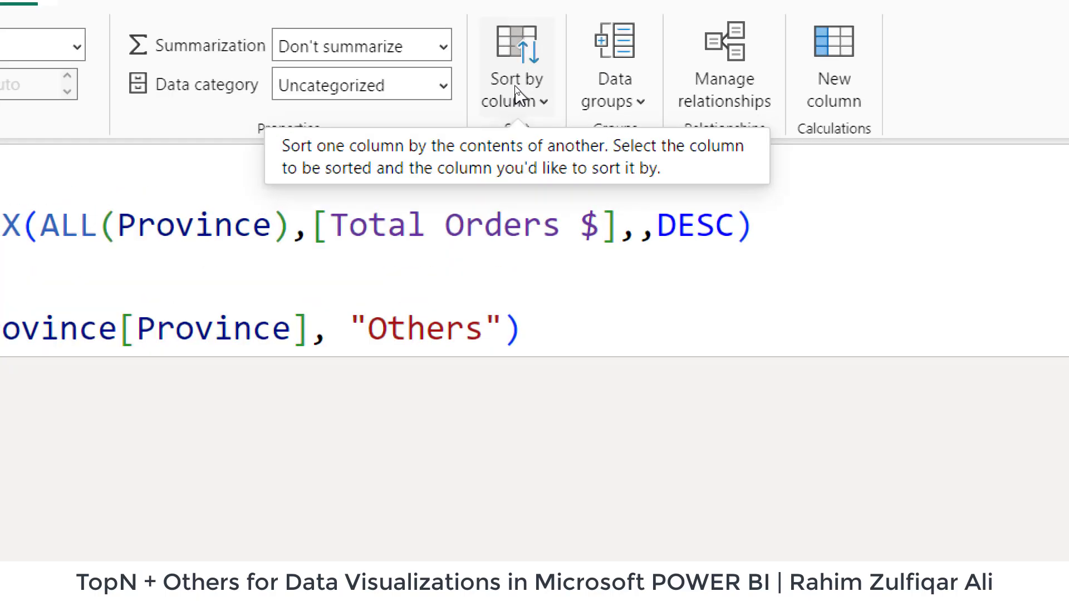
pyautogui.click(515, 91)
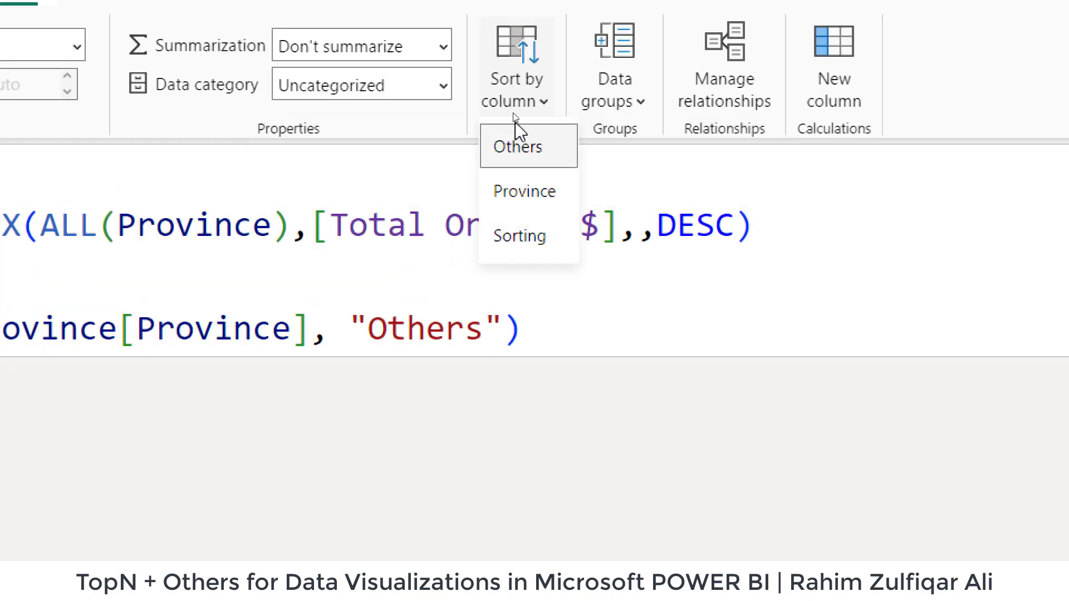
pyautogui.click(517, 236)
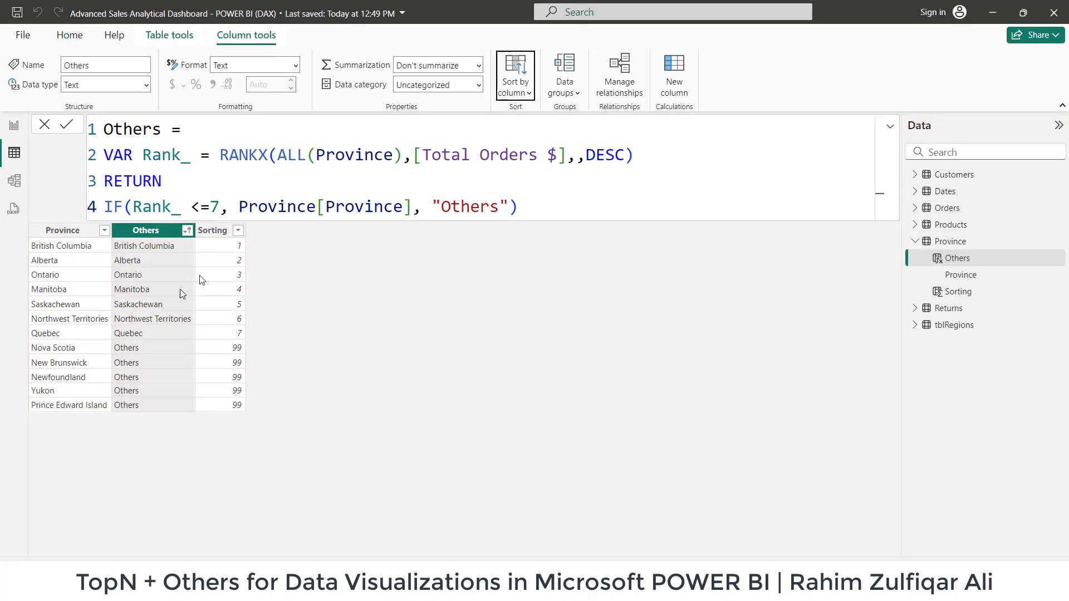
# Review the Sorting and Others columns, then return to the report page.
pyautogui.click(223, 332)
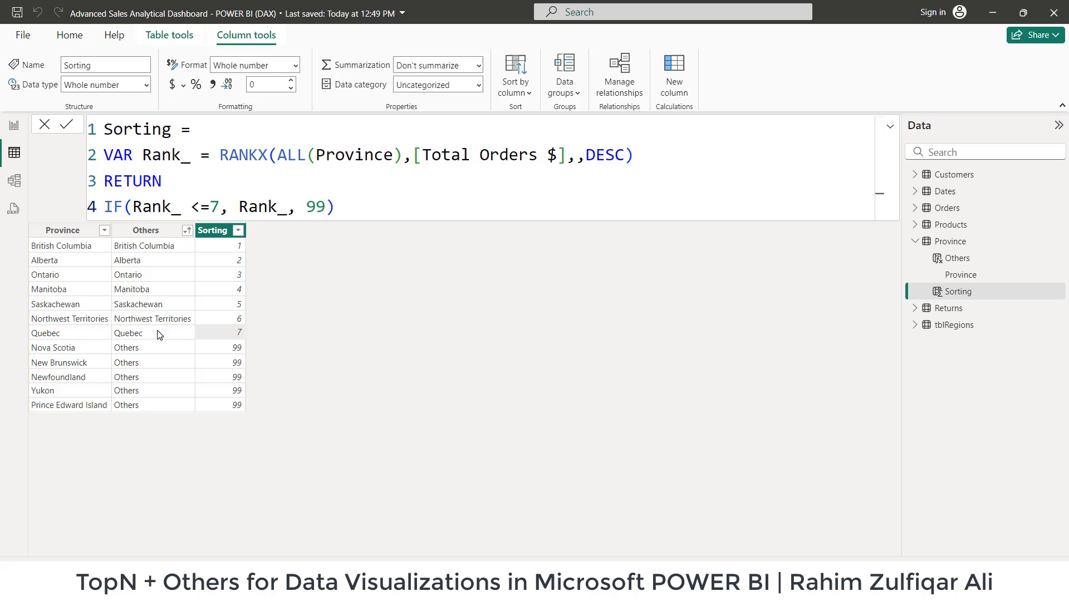
pyautogui.click(156, 333)
pyautogui.click(217, 390)
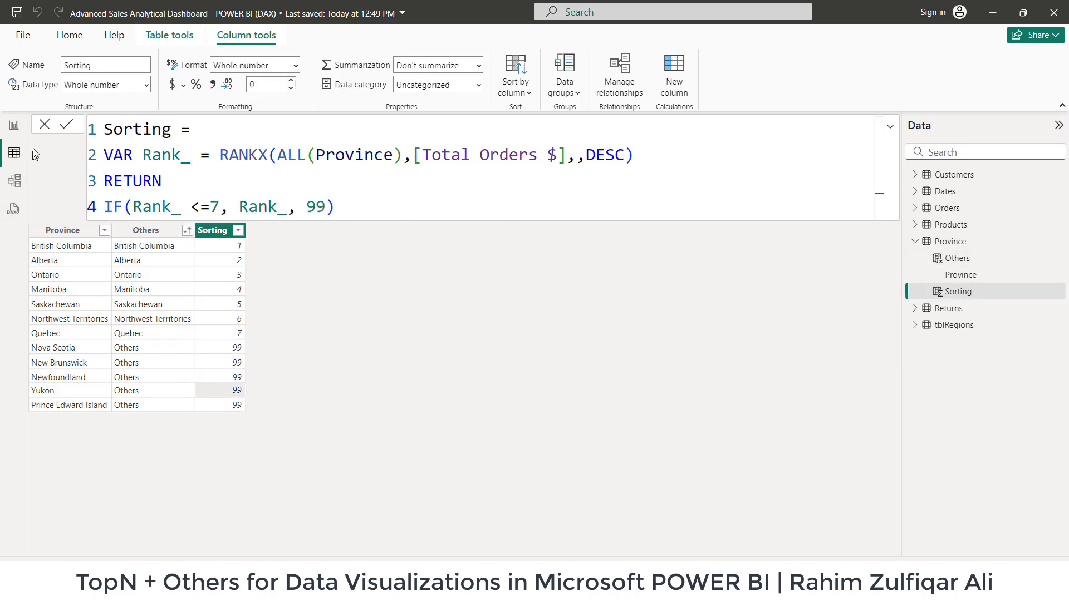
pyautogui.click(14, 125)
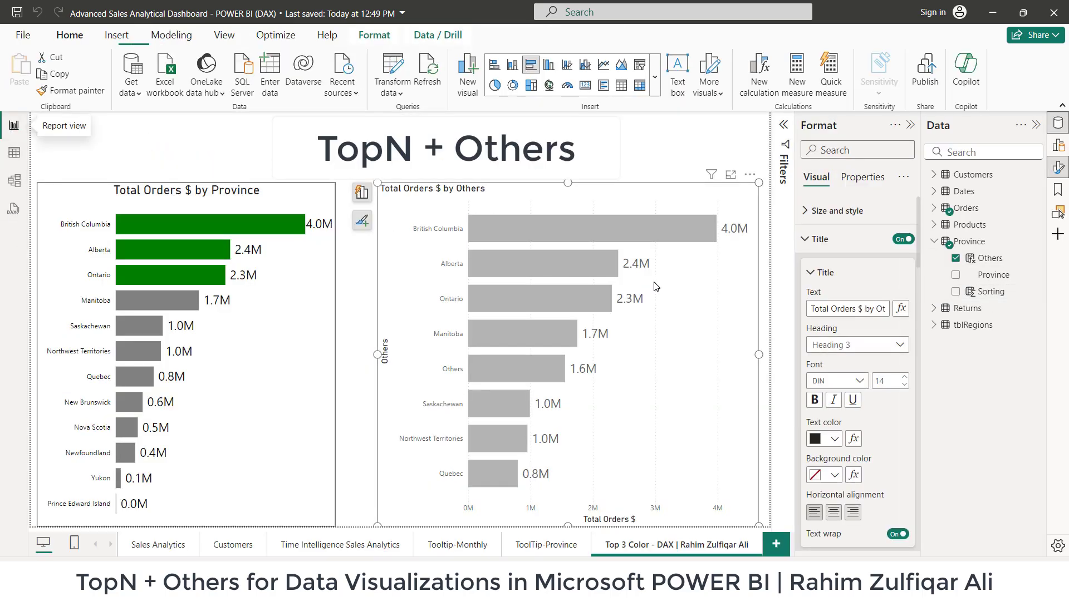
# Sort the bar chart's axis by the Others field.
pyautogui.click(751, 176)
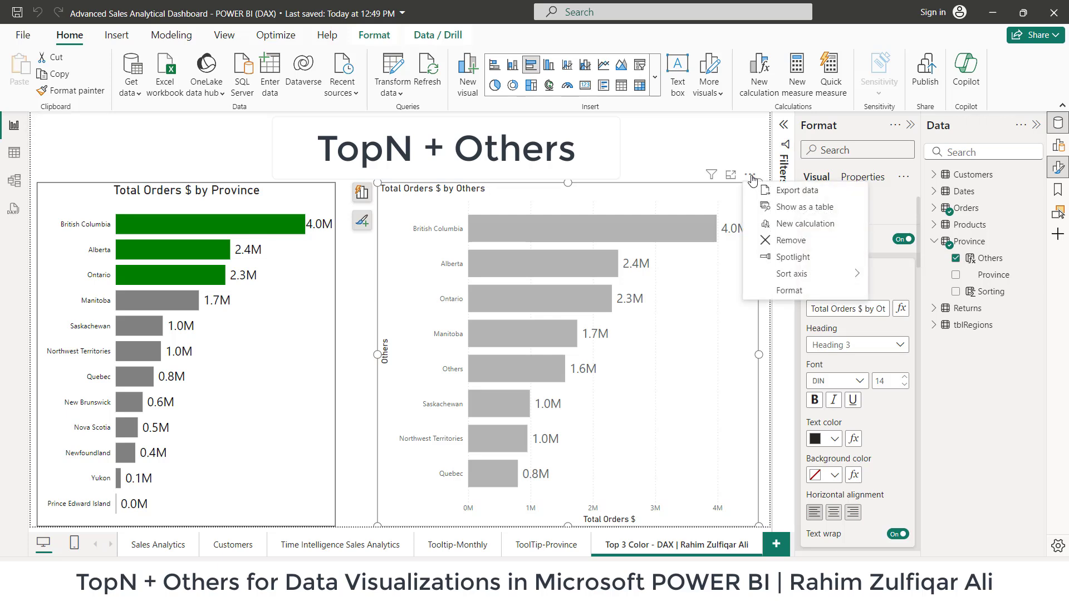
pyautogui.moveTo(801, 274)
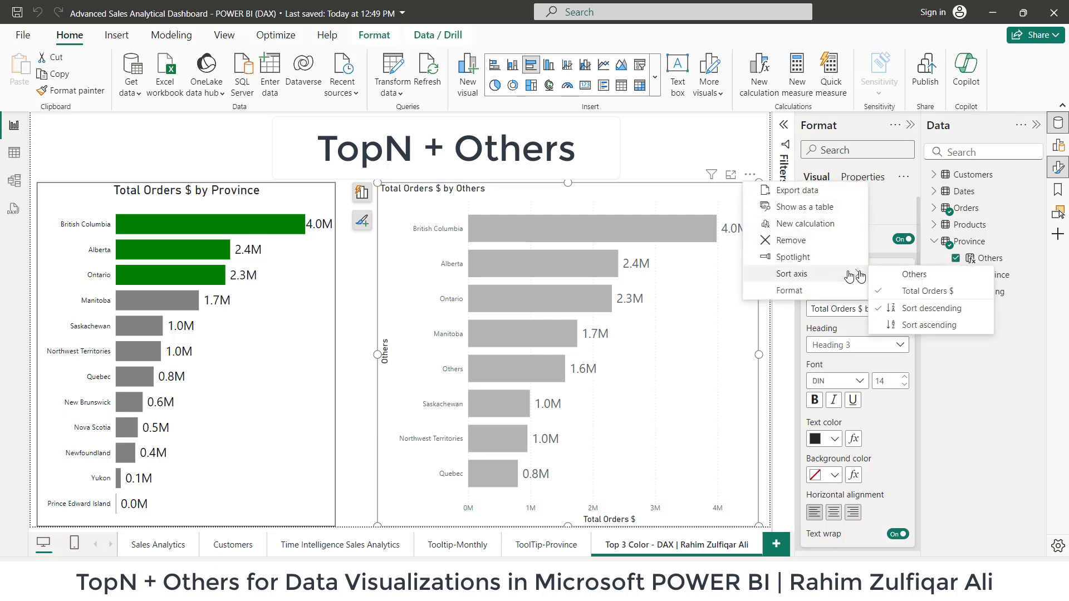
pyautogui.click(893, 291)
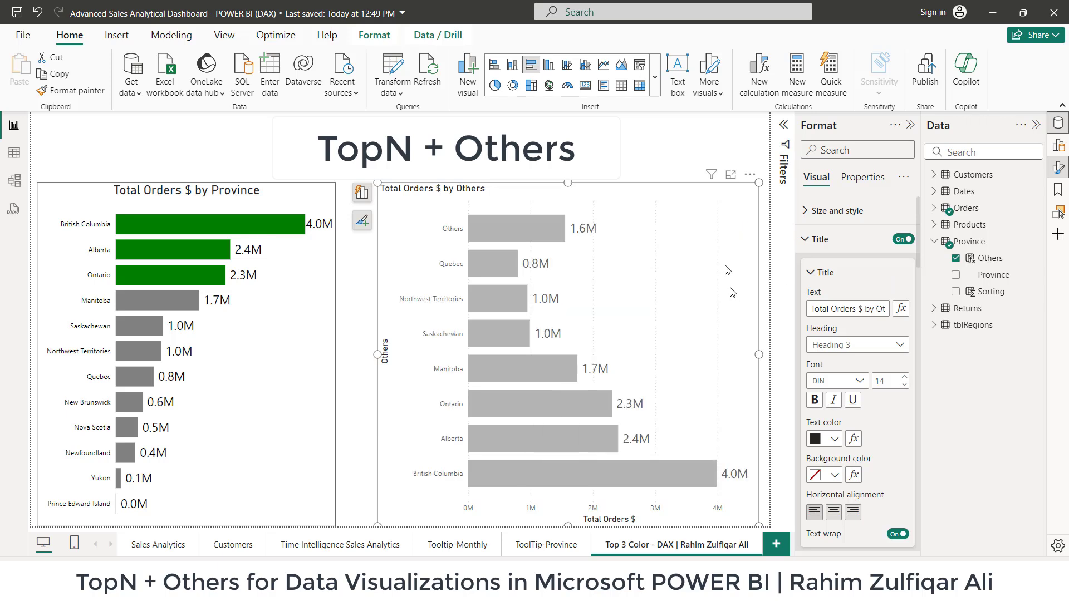
# Switch the axis sort to ascending so the Others bar ends last.
pyautogui.click(750, 175)
pyautogui.moveTo(839, 275)
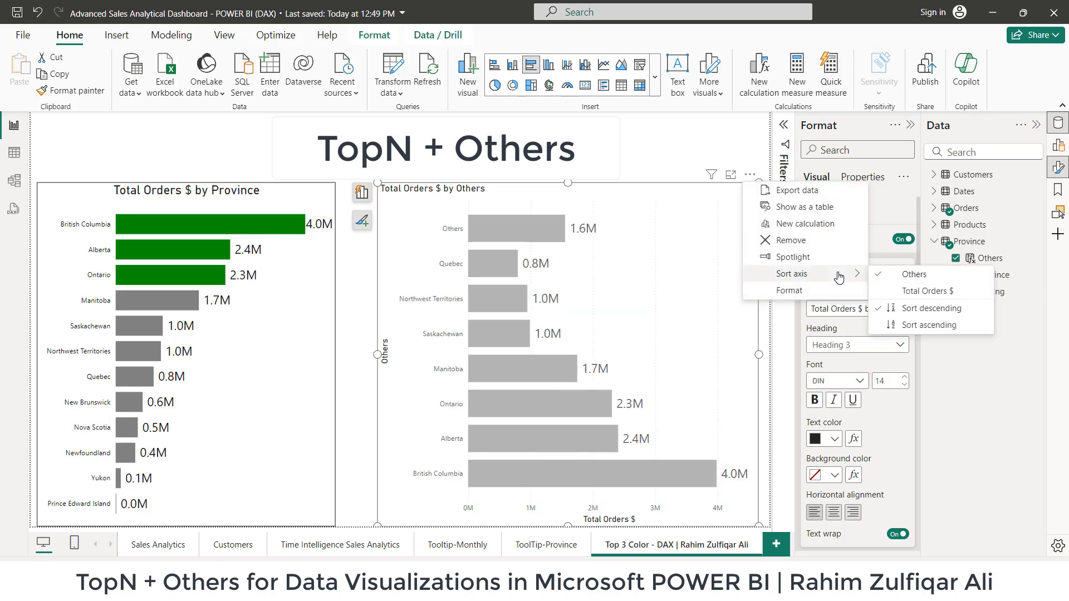
pyautogui.click(893, 325)
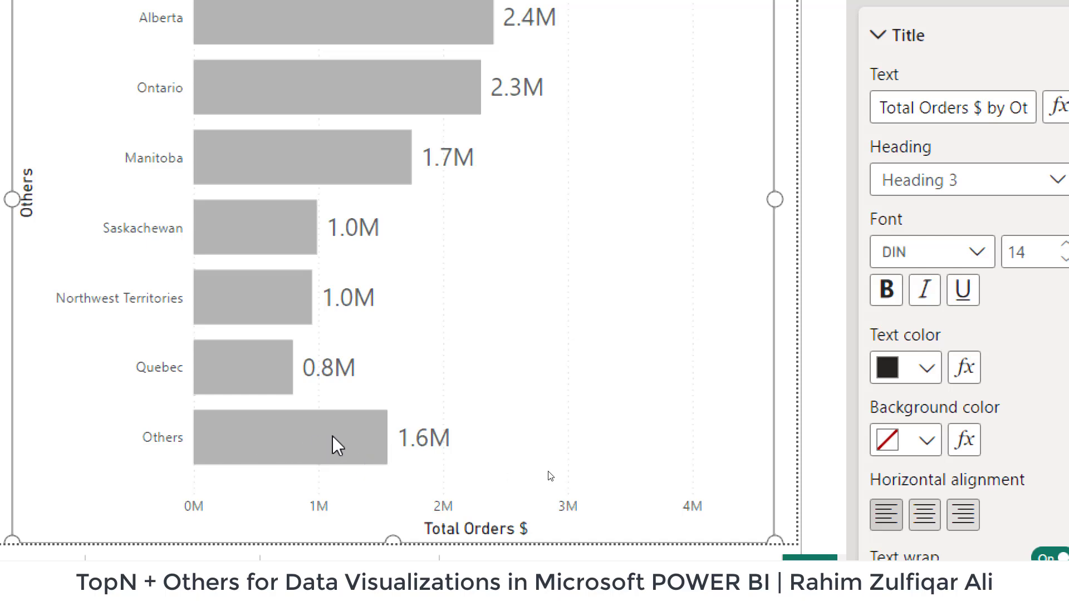
pyautogui.moveTo(351, 437)
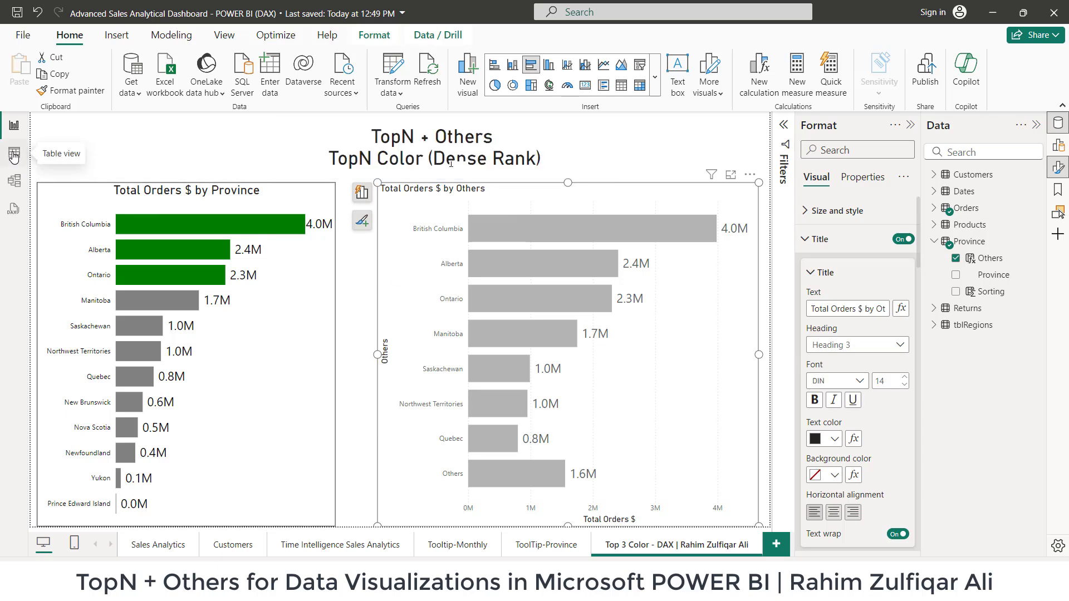
# Review the Sorting formula in Table view: top seven provinces rank 1–7, others get 99.
pyautogui.click(13, 155)
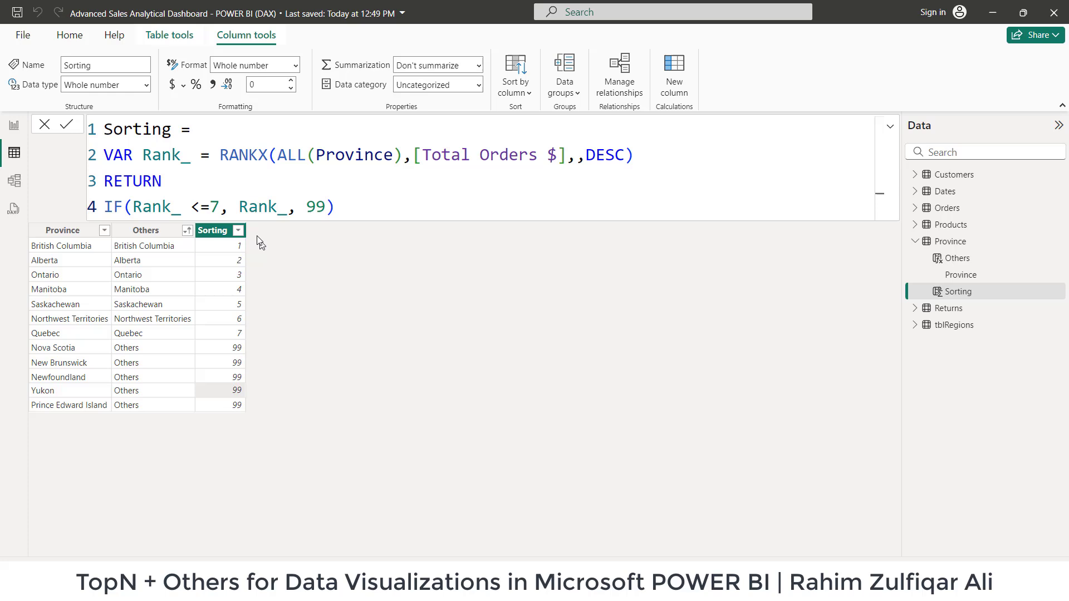
pyautogui.click(215, 207)
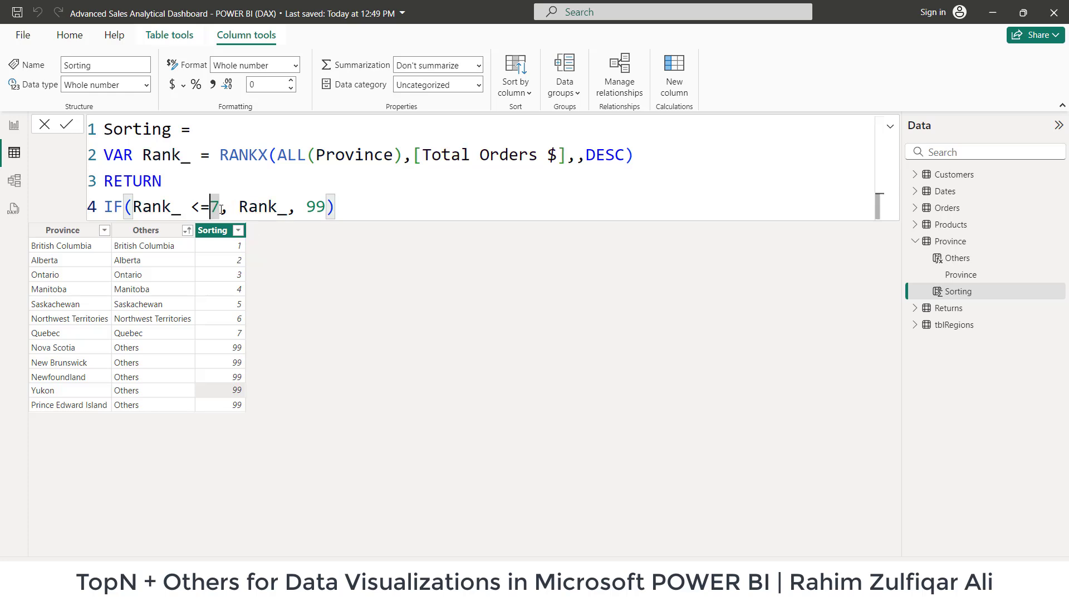
pyautogui.click(15, 129)
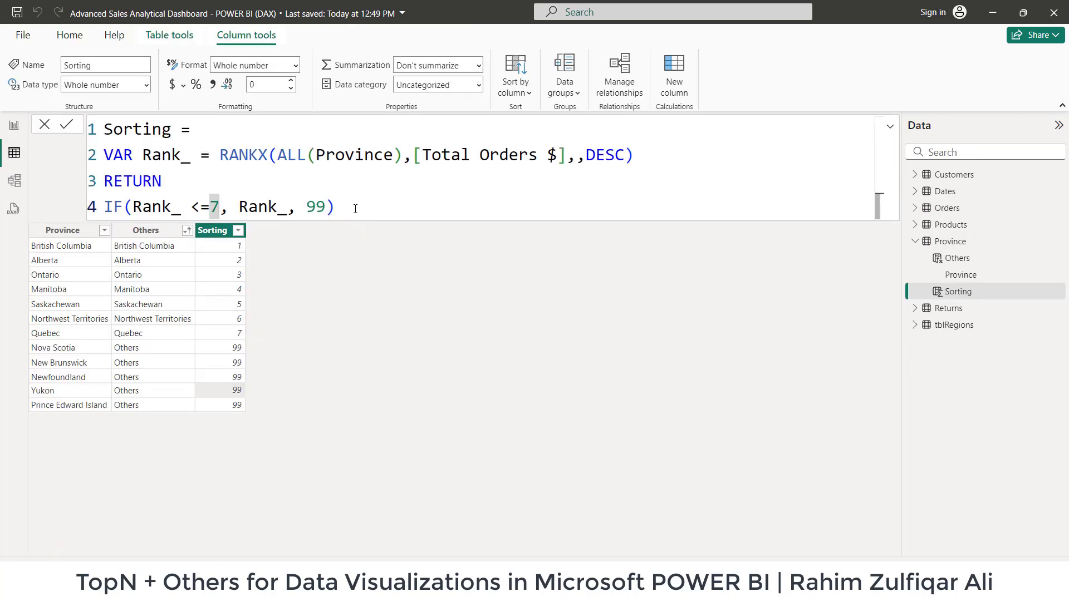
pyautogui.click(356, 208)
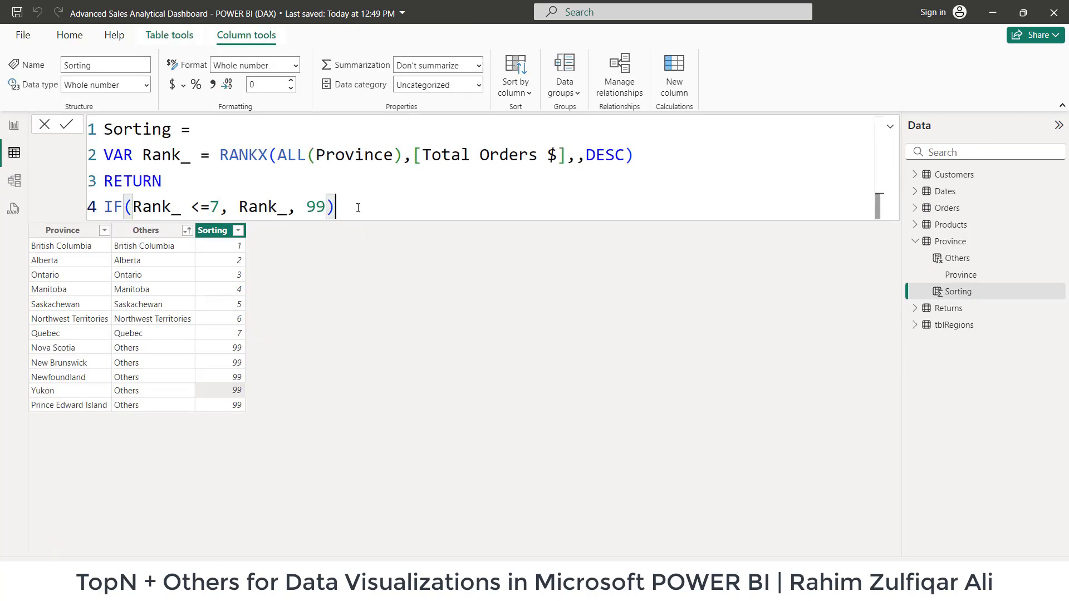